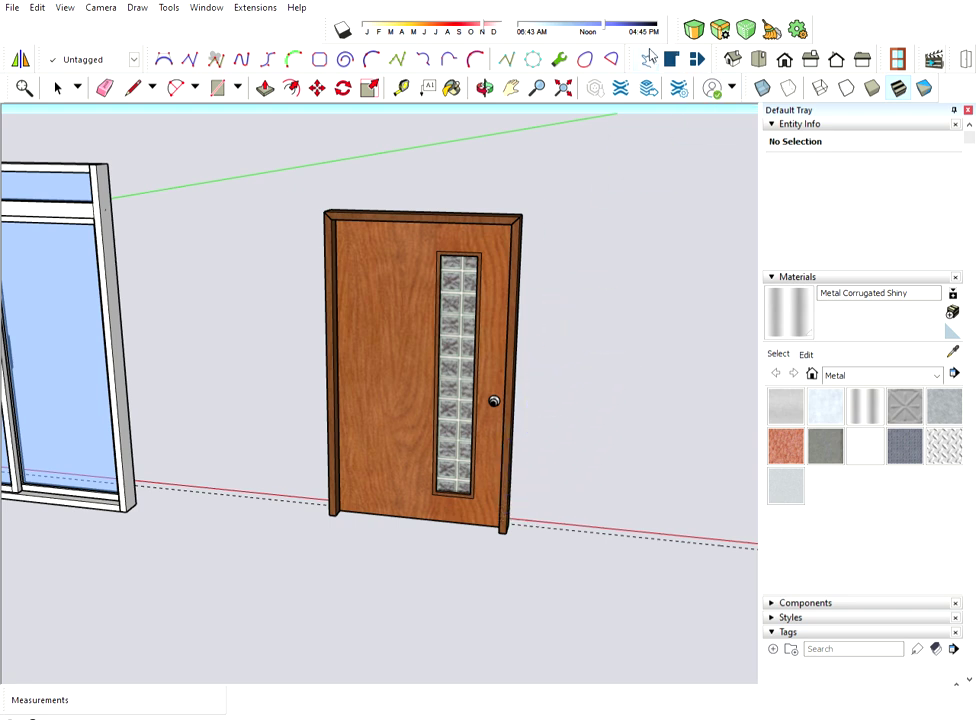
Step: Select and deselect the wood door, then swing it open, closed and open again with Interact
key("space")
left_click(505, 271)
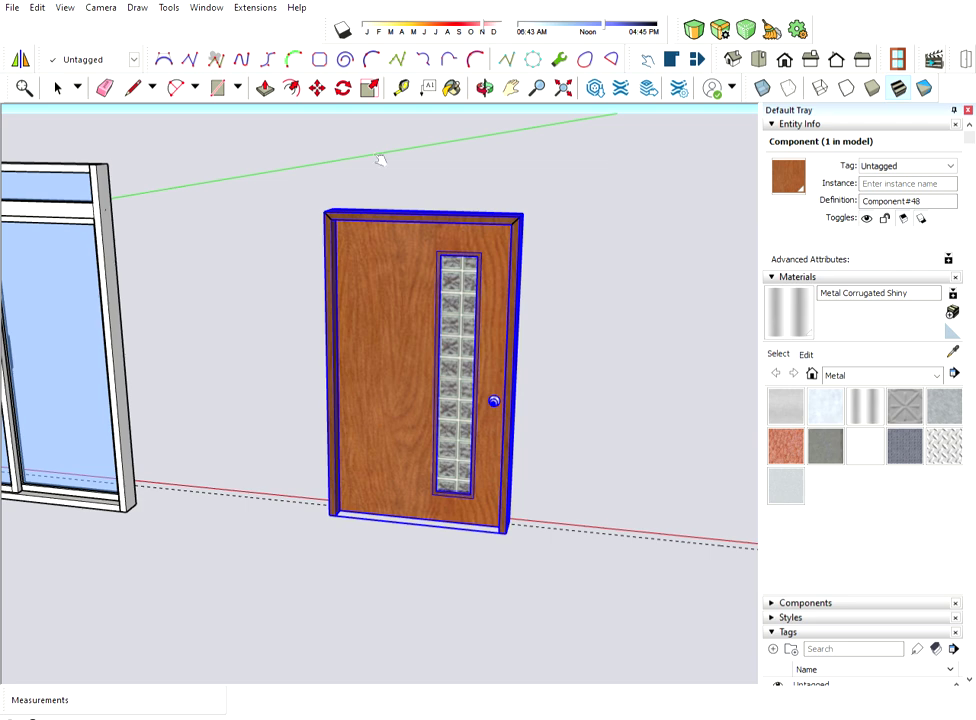
left_click(209, 174)
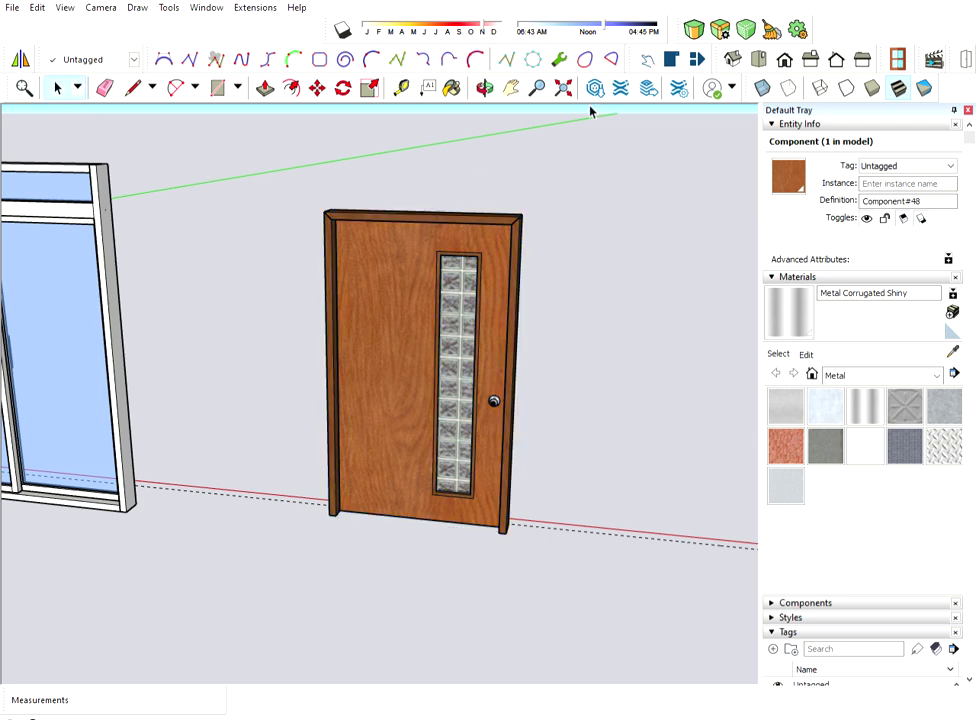
left_click(647, 58)
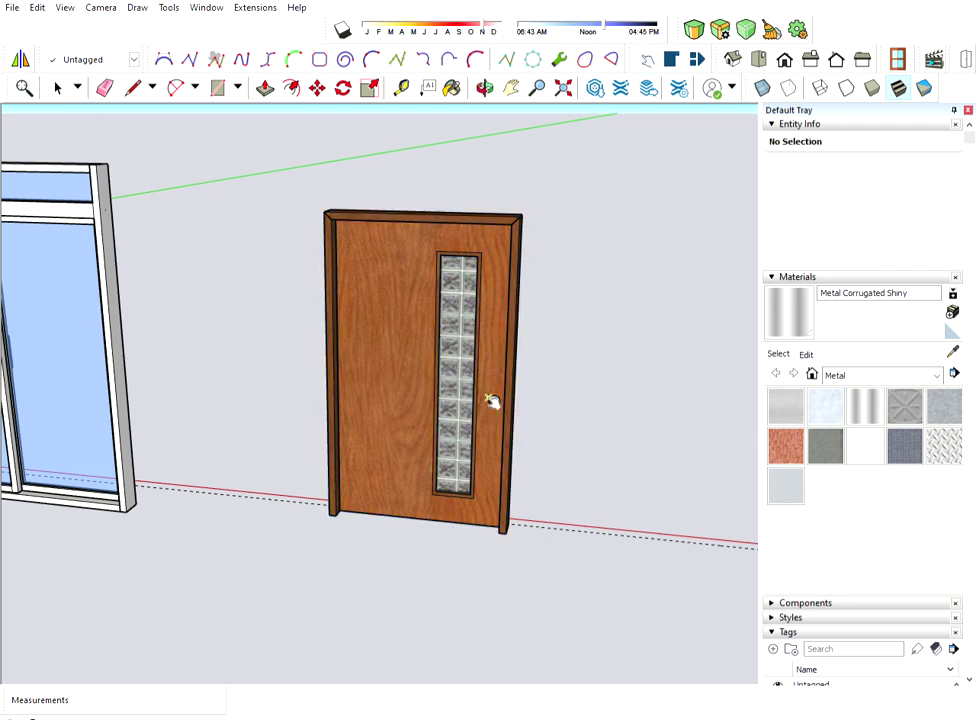
left_click(494, 425)
left_click(387, 338)
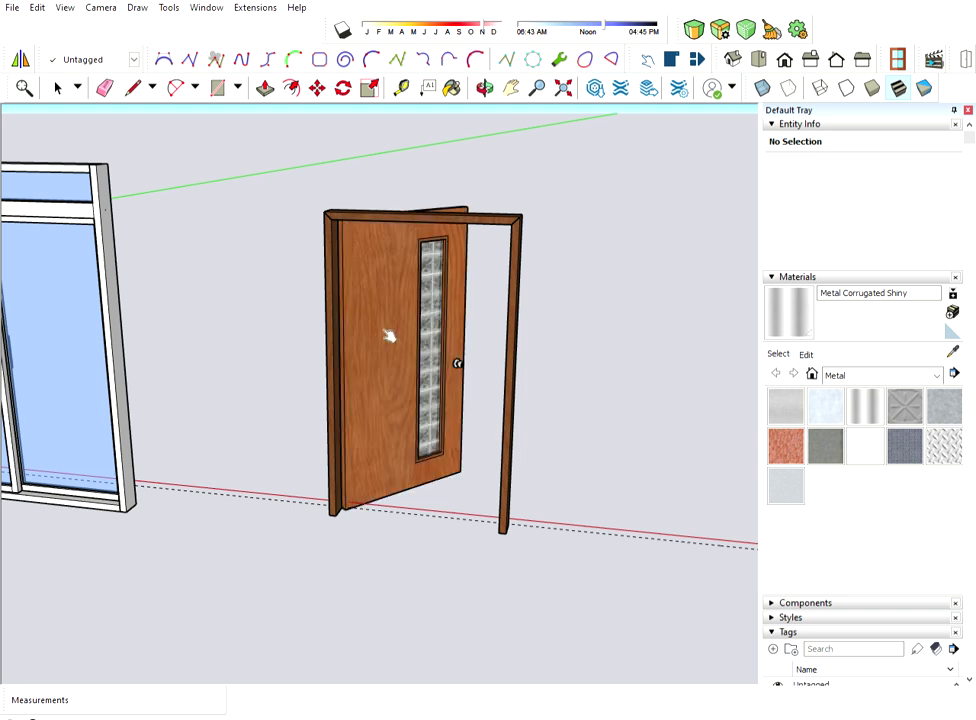
left_click(496, 392)
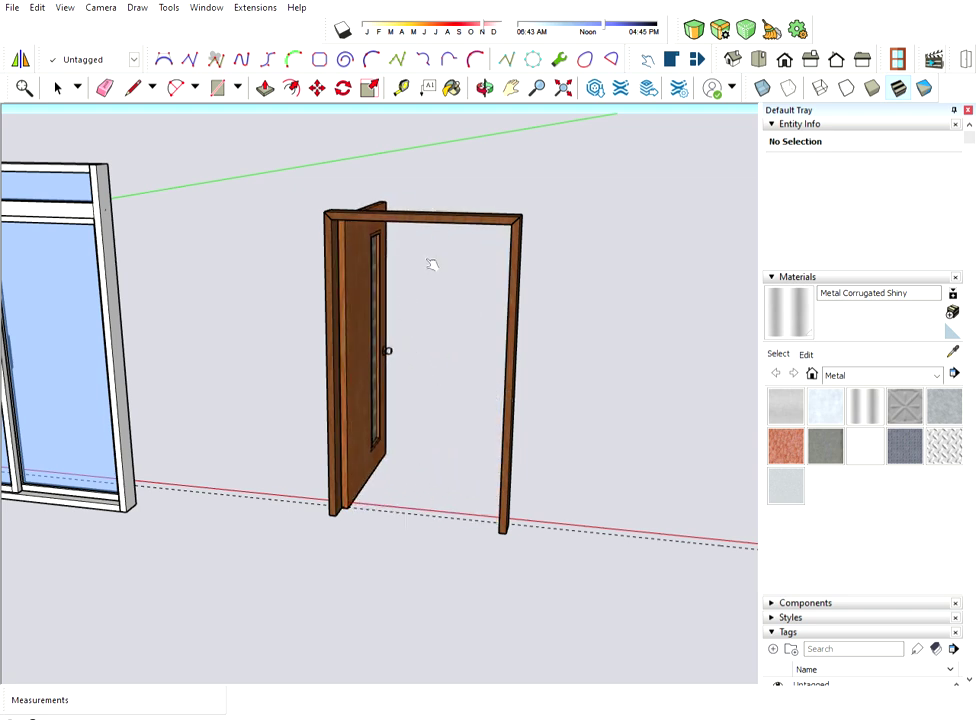
left_click(484, 88)
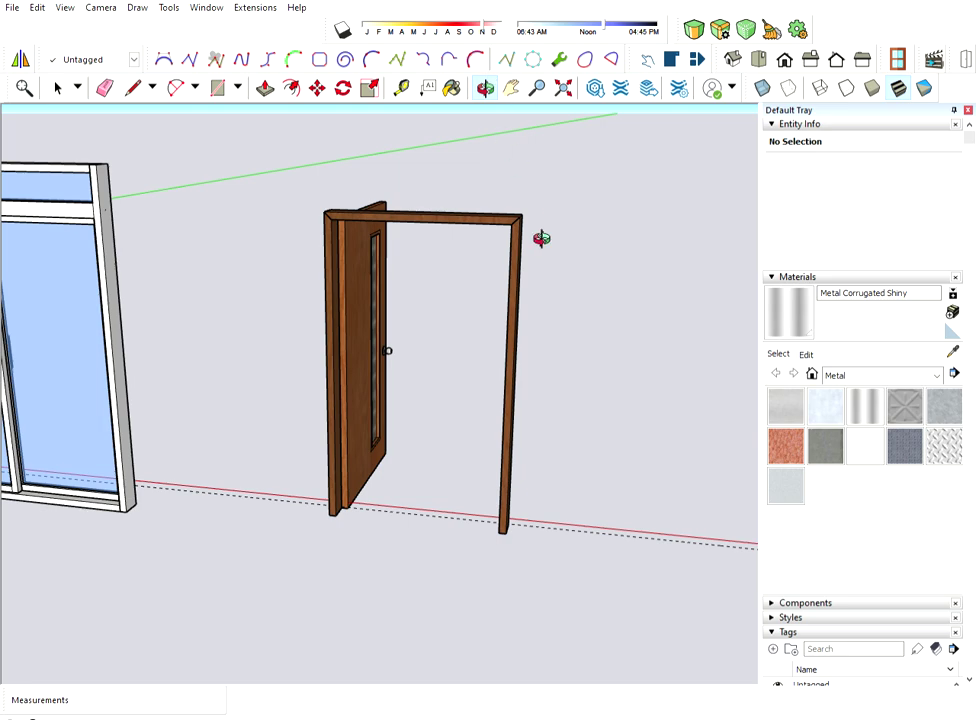
Step: Orbit around the open door, then pan over to centre the white sliding glass door unit
mouse_move(542, 237)
left_mouse_down()
mouse_move(482, 252)
mouse_move(270, 266)
mouse_move(357, 214)
mouse_move(545, 213)
left_mouse_up()
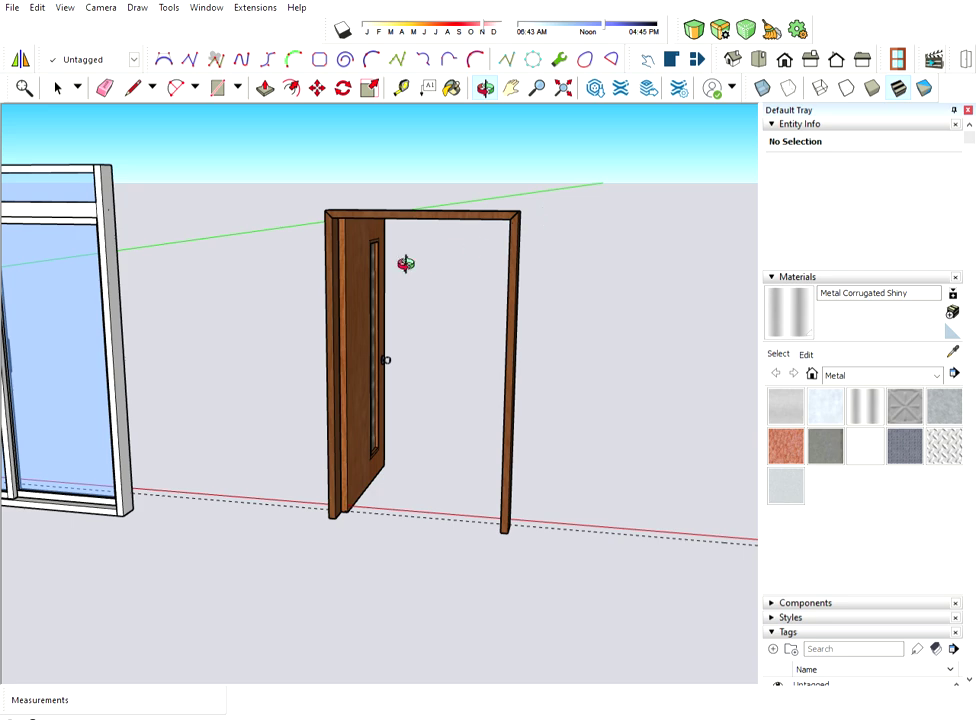
mouse_move(318, 320)
left_mouse_down()
mouse_move(399, 338)
mouse_move(586, 296)
mouse_move(340, 322)
mouse_move(301, 312)
left_mouse_up()
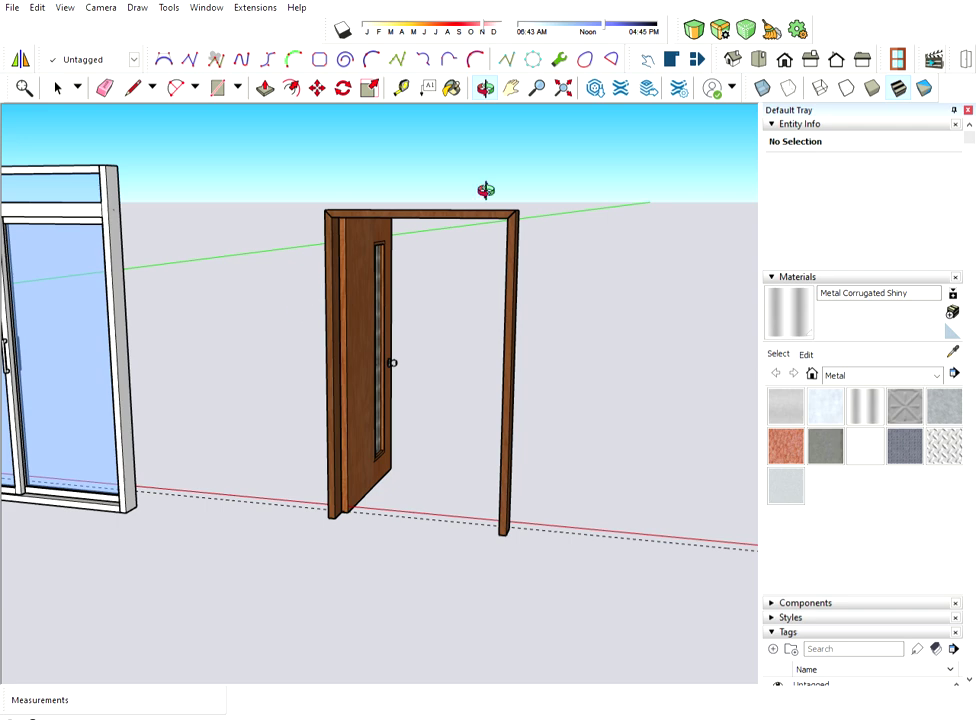
left_click(512, 88)
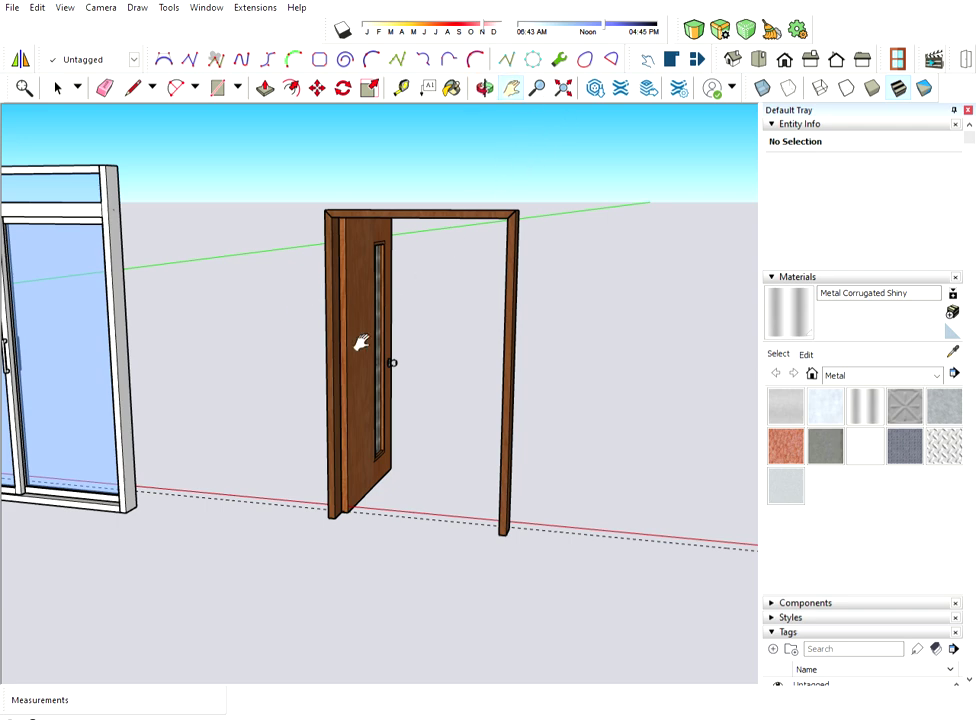
mouse_move(355, 342)
left_mouse_down()
mouse_move(475, 381)
mouse_move(713, 408)
left_mouse_up()
left_click_drag(527, 315, 597, 300)
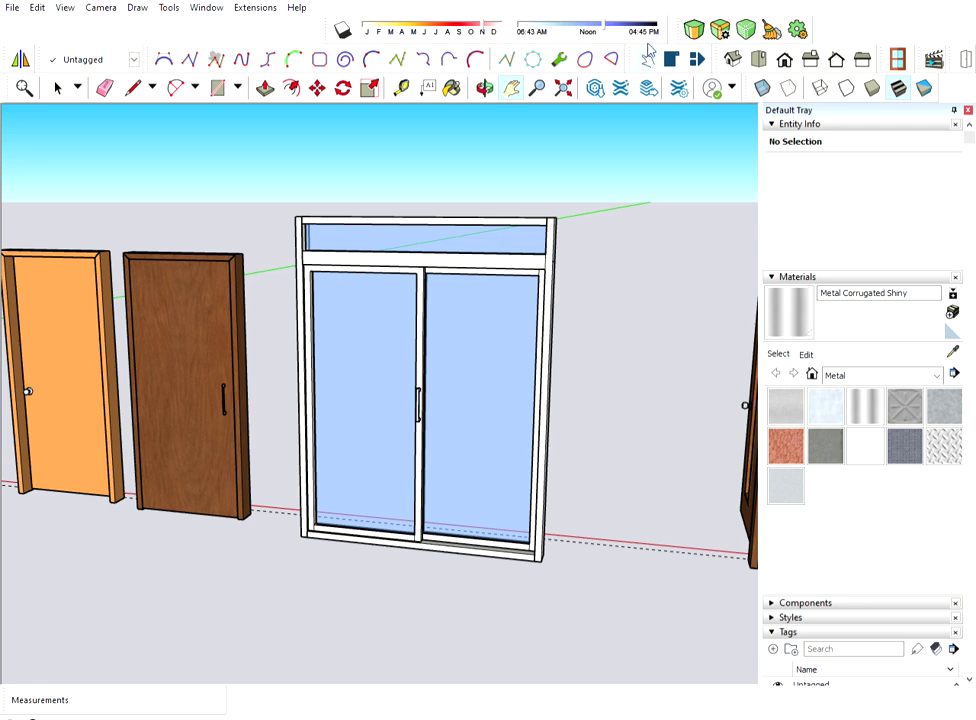
left_click(373, 357)
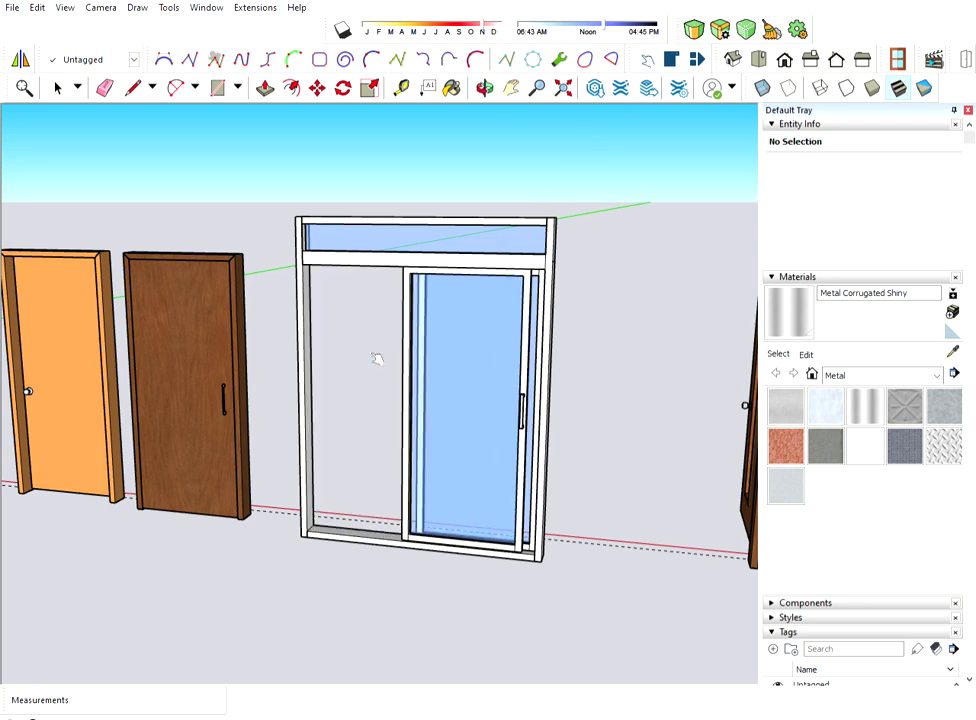
left_click(443, 383)
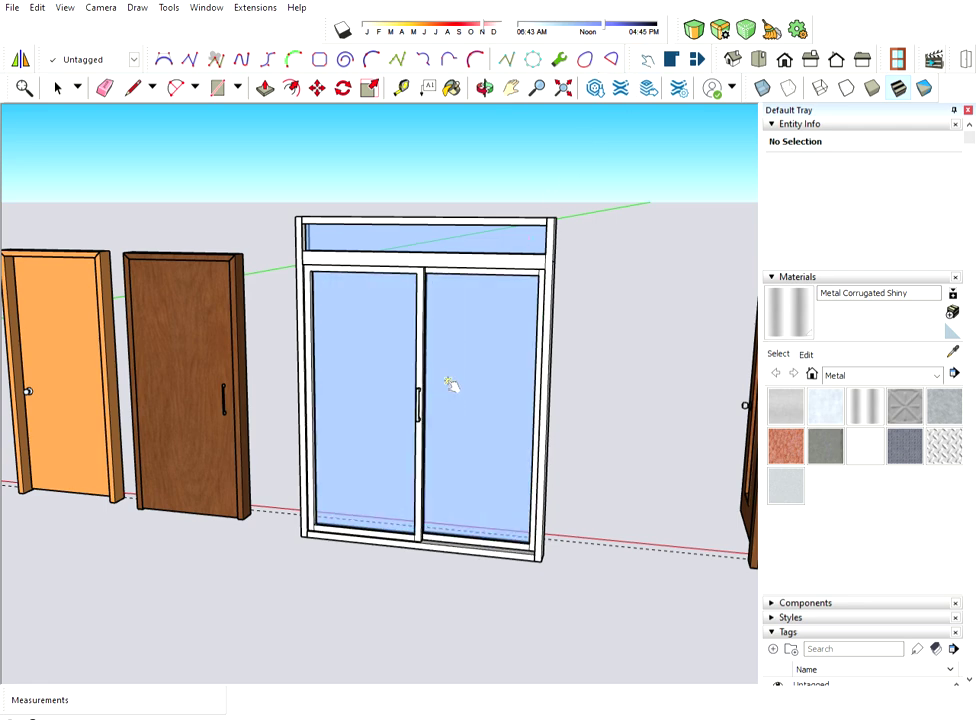
left_click(508, 387)
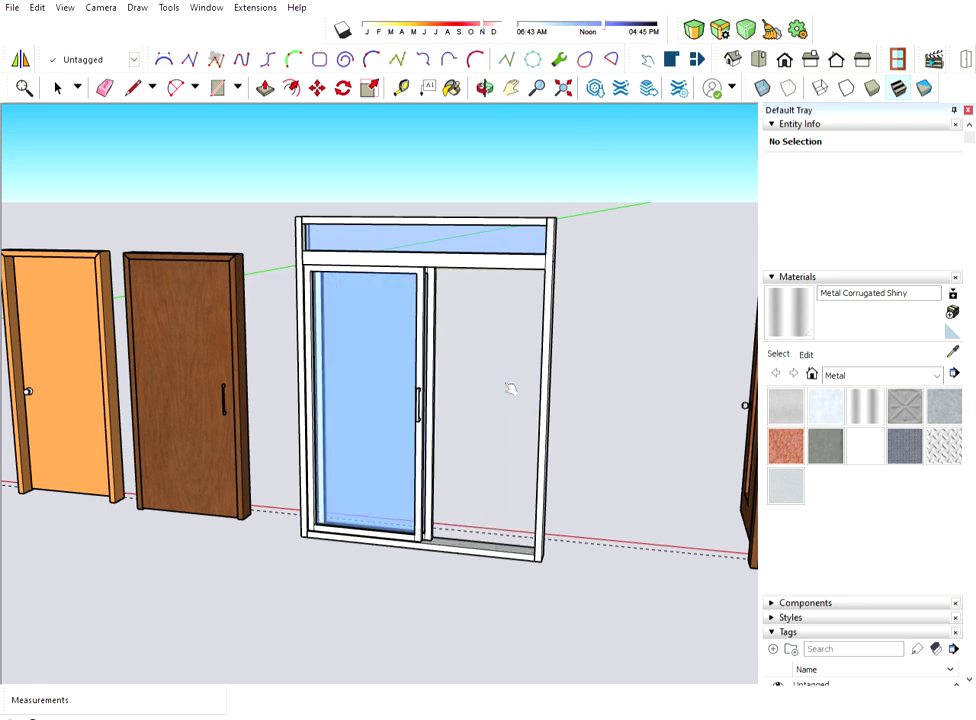
left_click(395, 373)
left_click(364, 370)
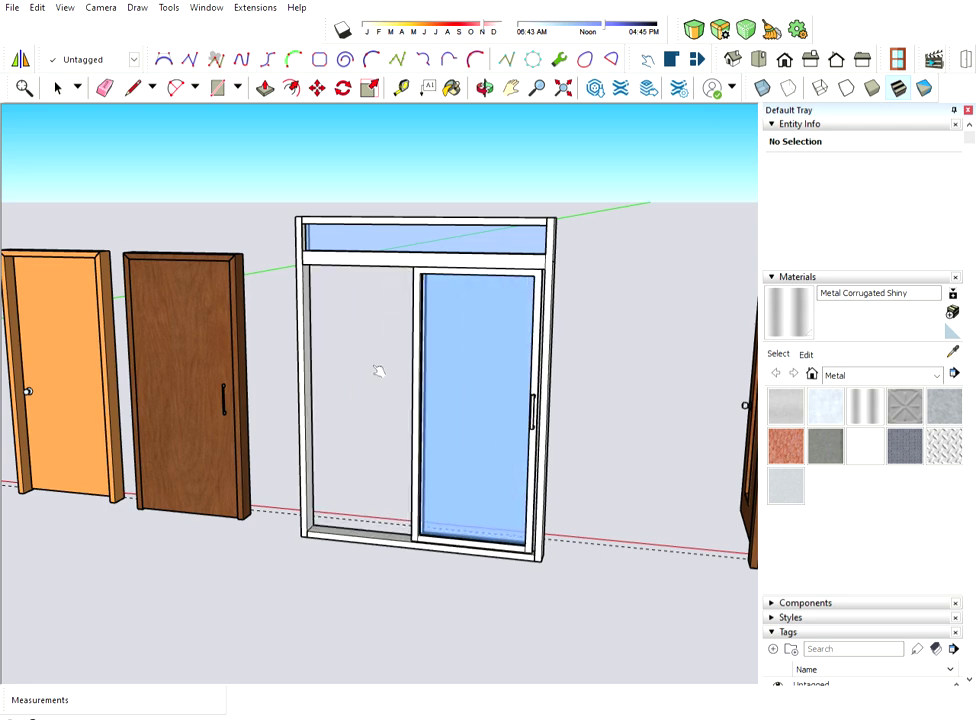
left_click(450, 385)
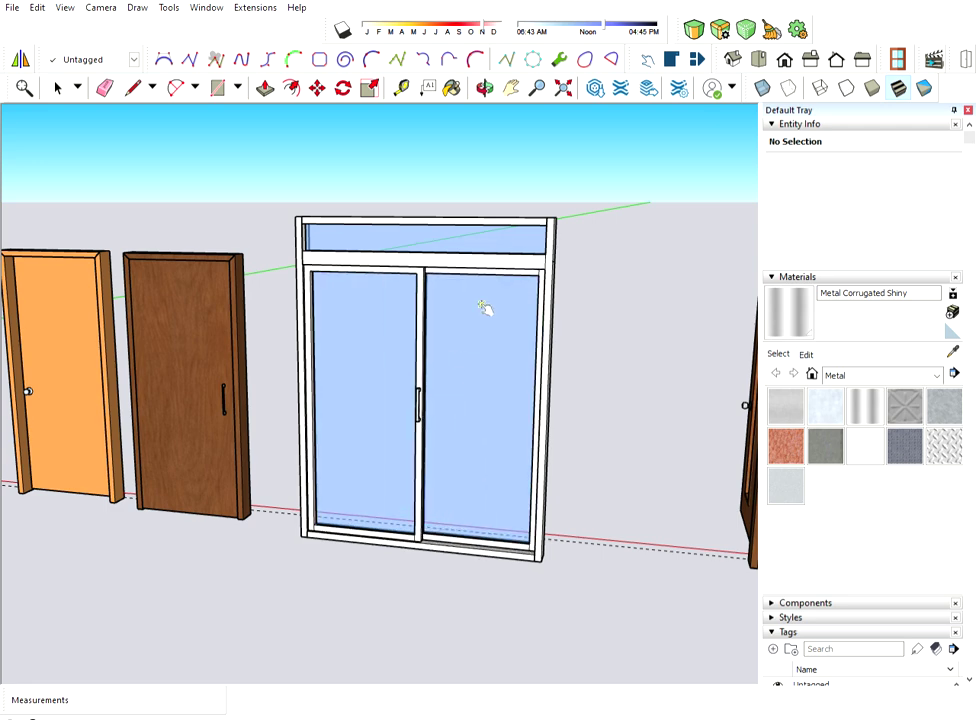
left_click(511, 88)
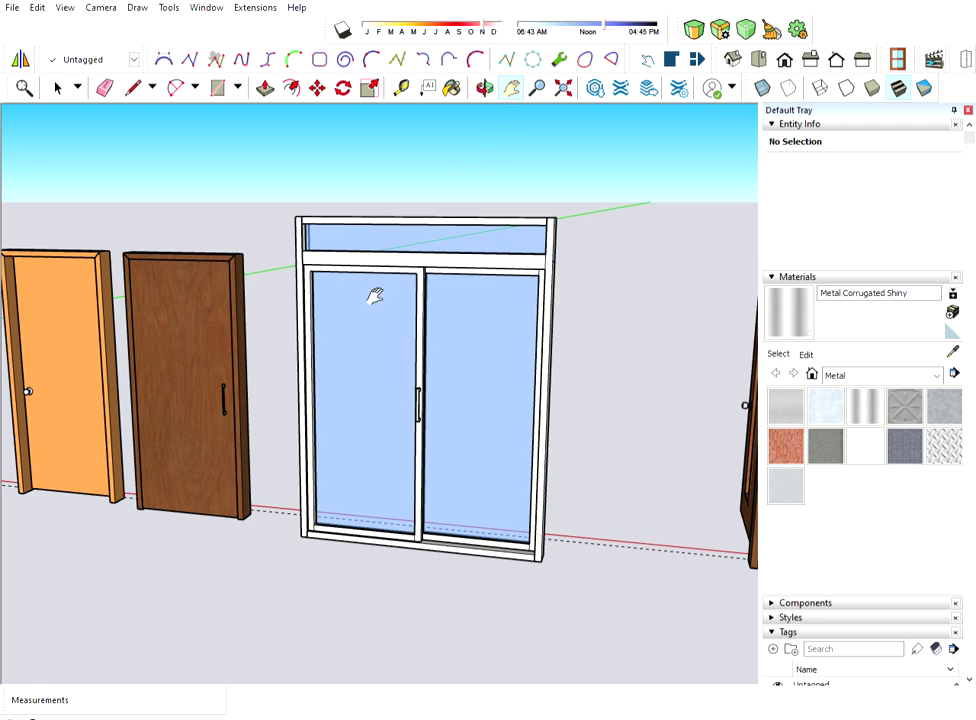
mouse_move(207, 344)
left_mouse_down()
mouse_move(394, 375)
mouse_move(506, 365)
left_mouse_up()
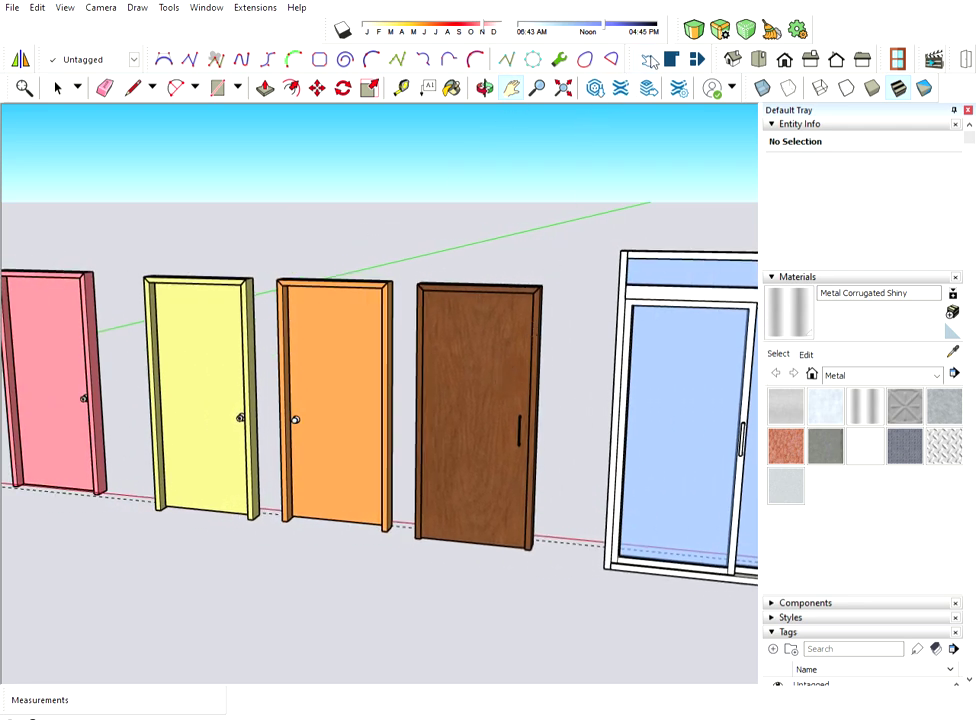
Step: Swing the brown, orange and yellow doors each open and shut again in turn
left_click(648, 57)
left_click(532, 331)
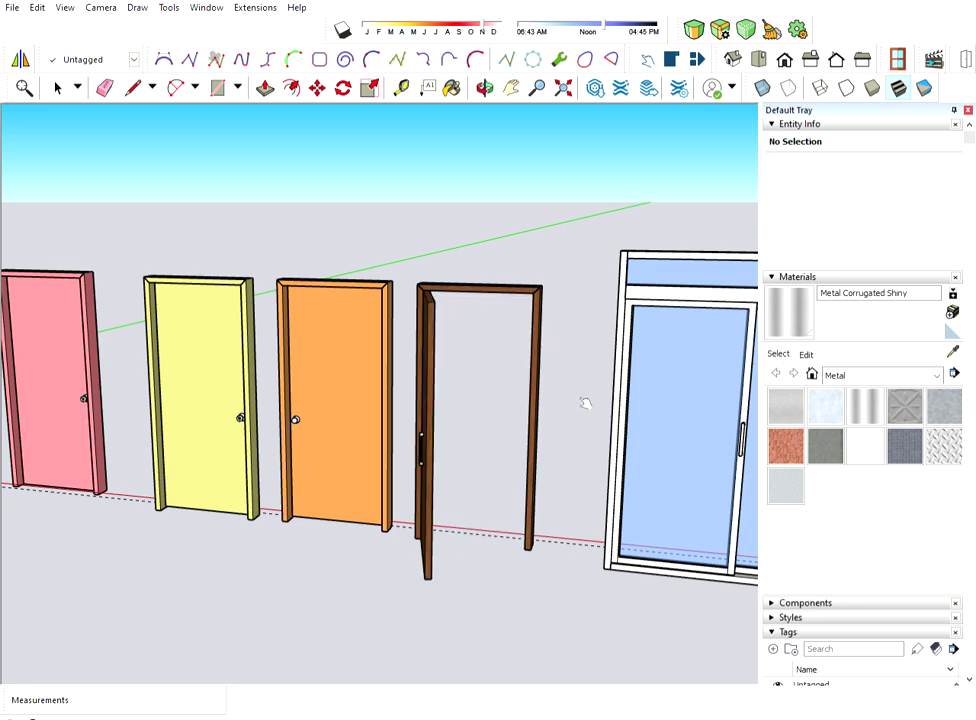
left_click(424, 406)
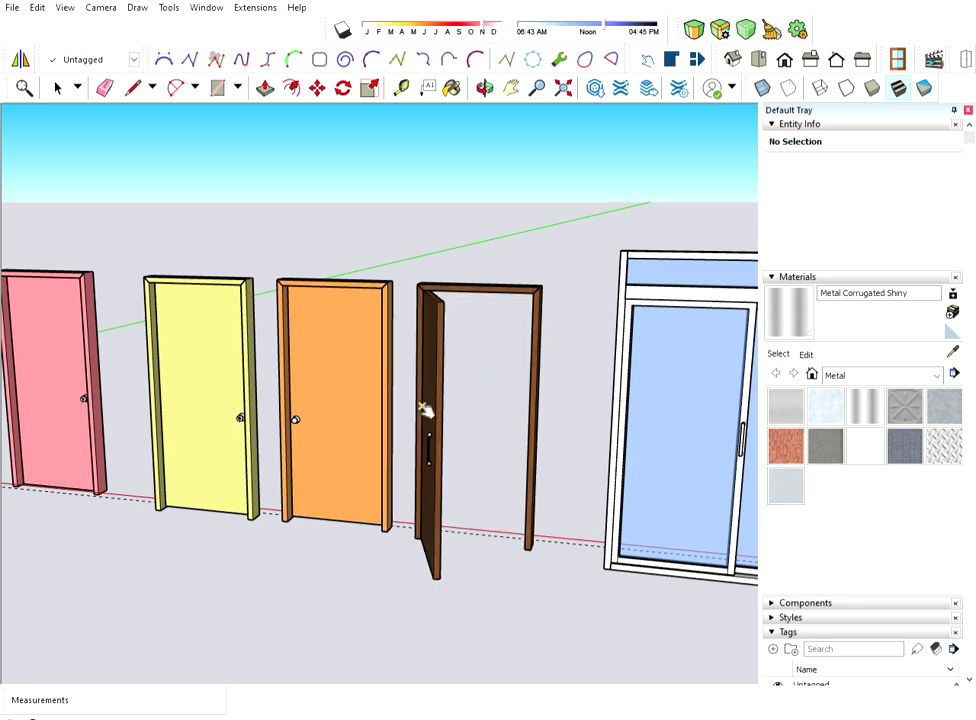
left_click(348, 359)
left_click(414, 381)
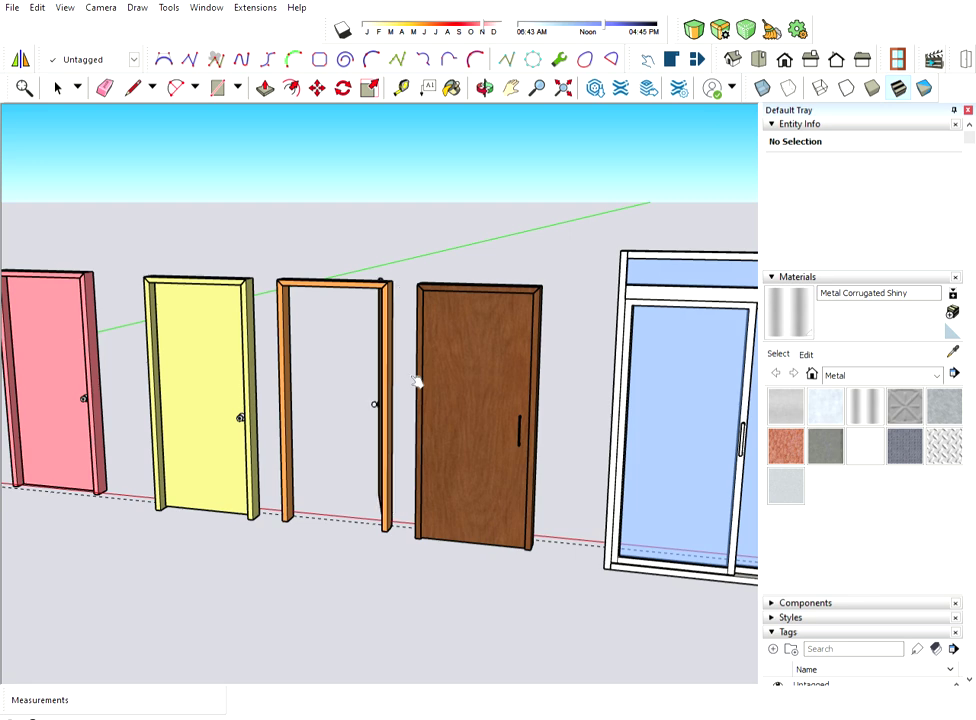
left_click(229, 382)
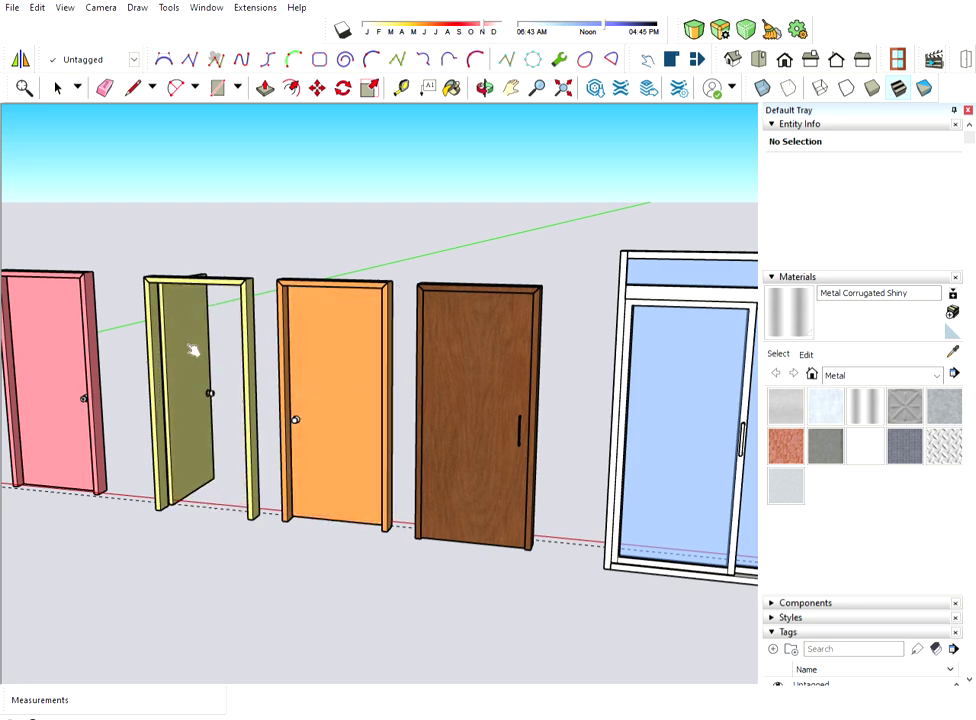
left_click(193, 350)
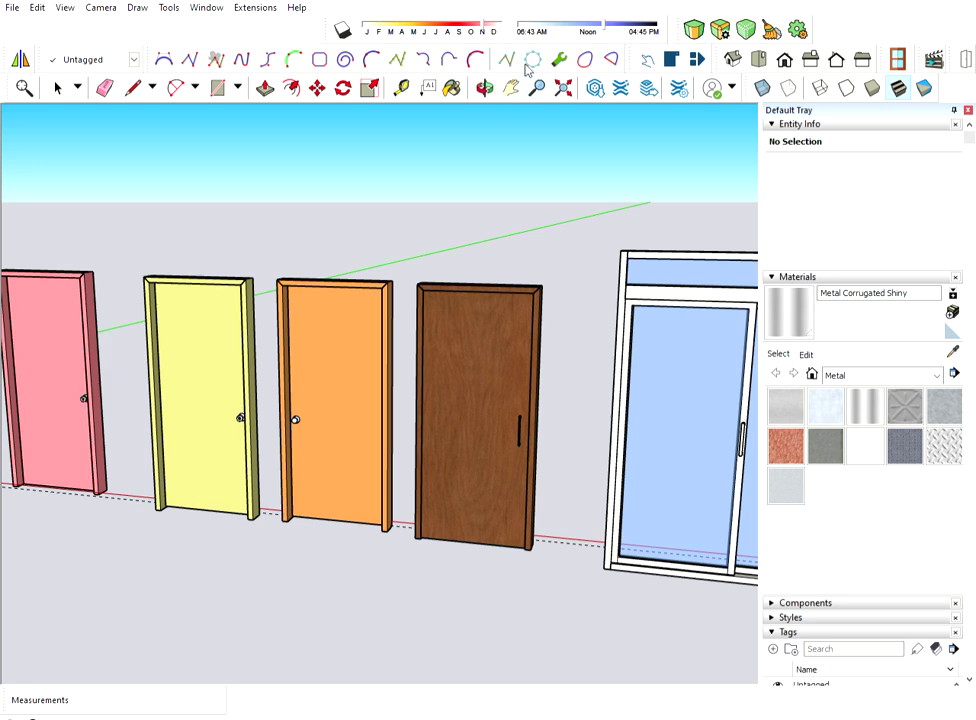
mouse_move(190, 225)
middle_mouse_down()
mouse_move(344, 333)
mouse_move(680, 345)
middle_mouse_up()
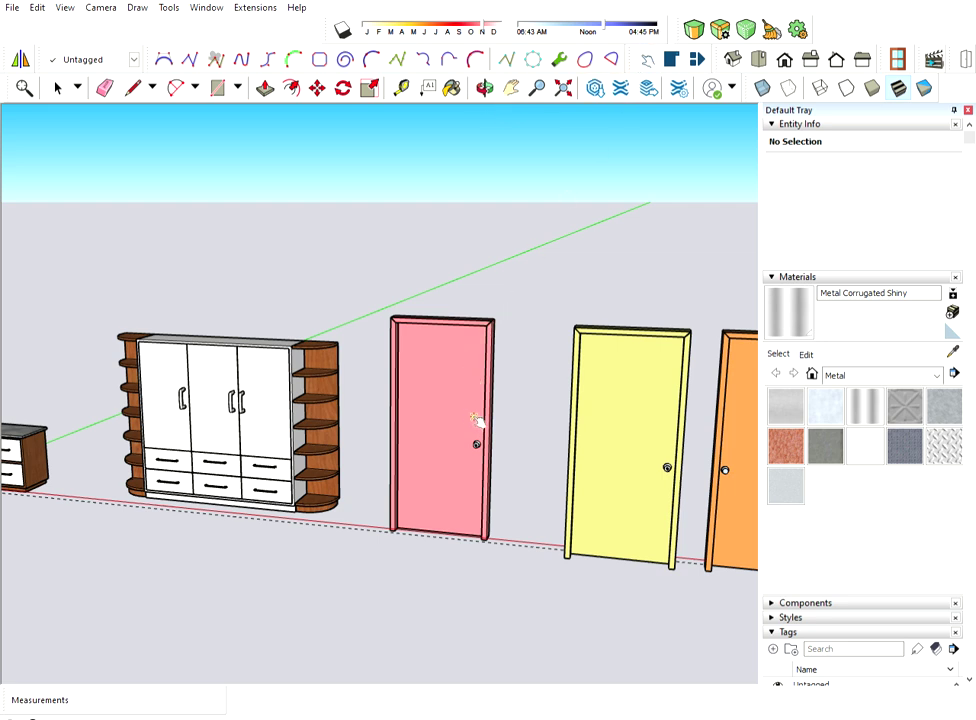
Step: Swing the pink door open and shut, then open the wardrobe's left, middle and right doors
left_click(476, 420)
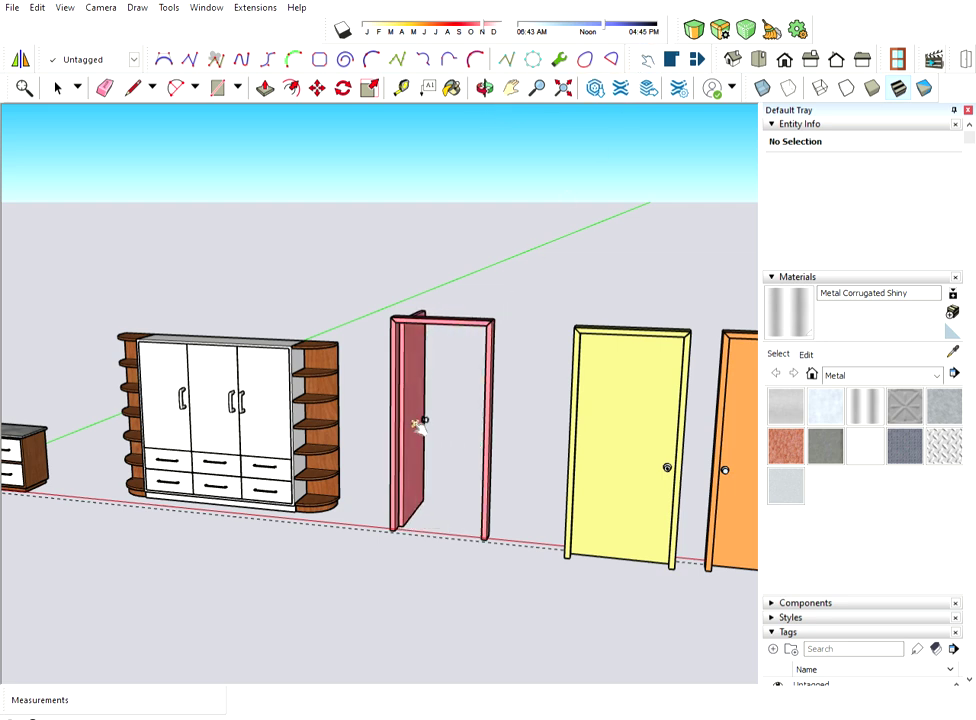
left_click(422, 436)
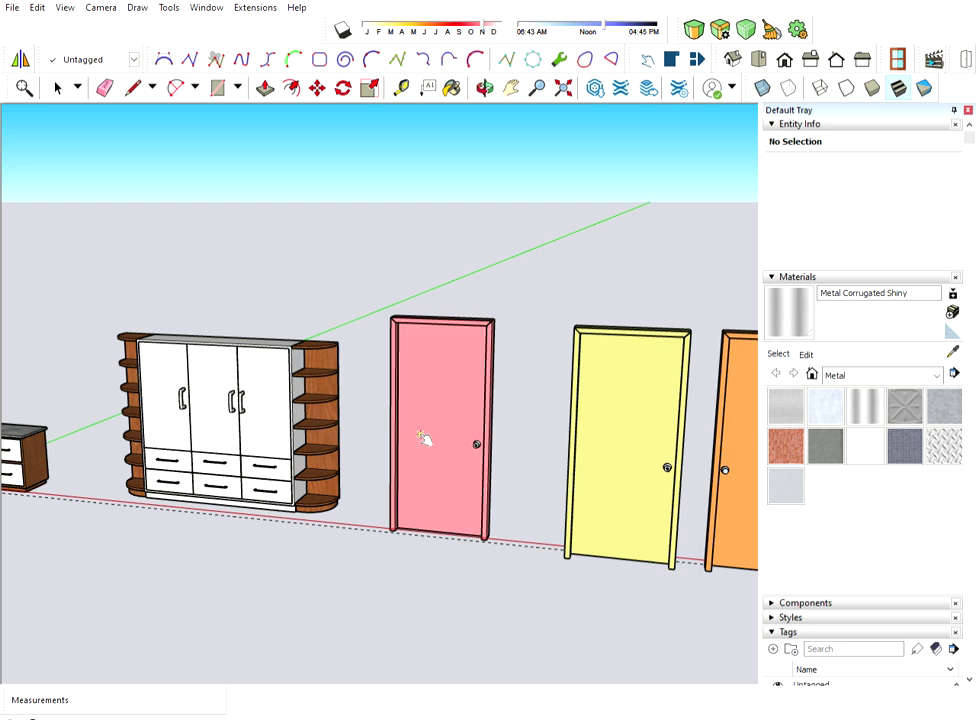
left_click(167, 410)
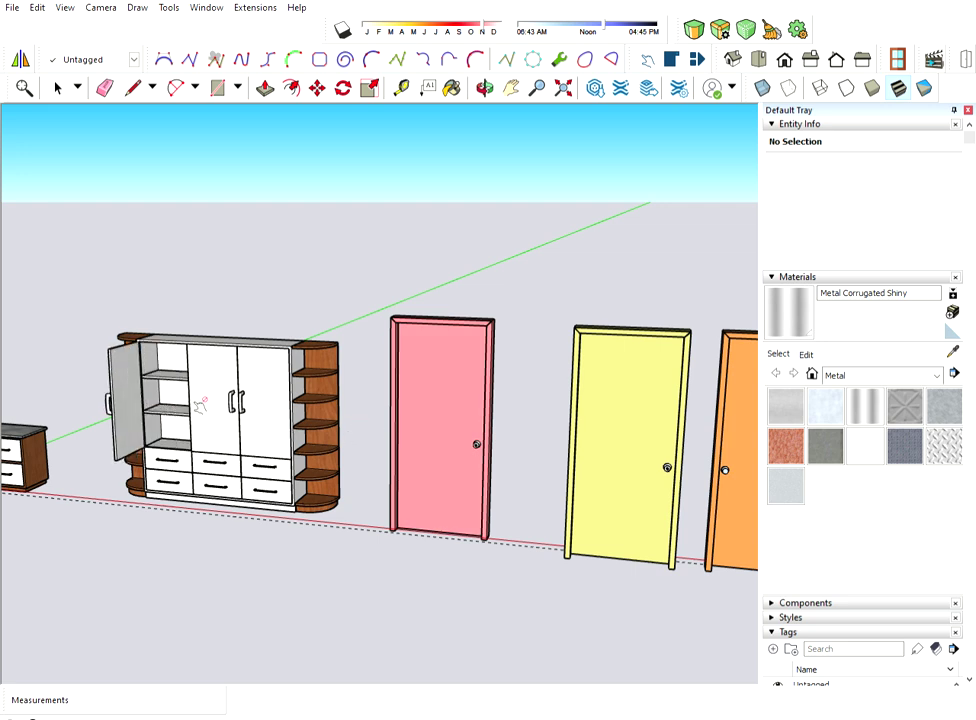
left_click(212, 410)
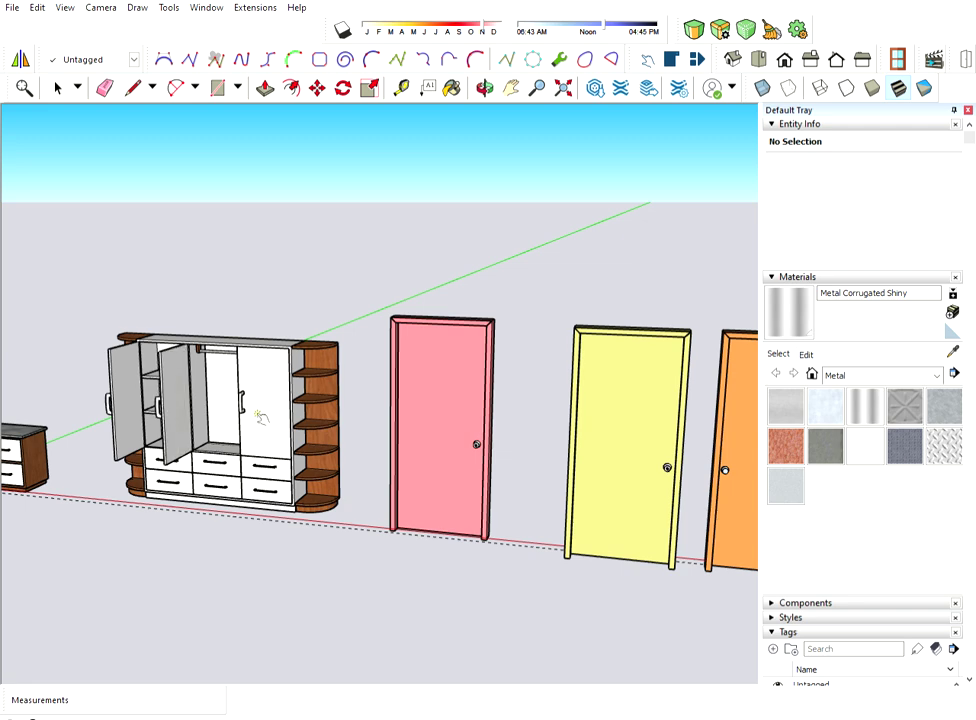
left_click(258, 418)
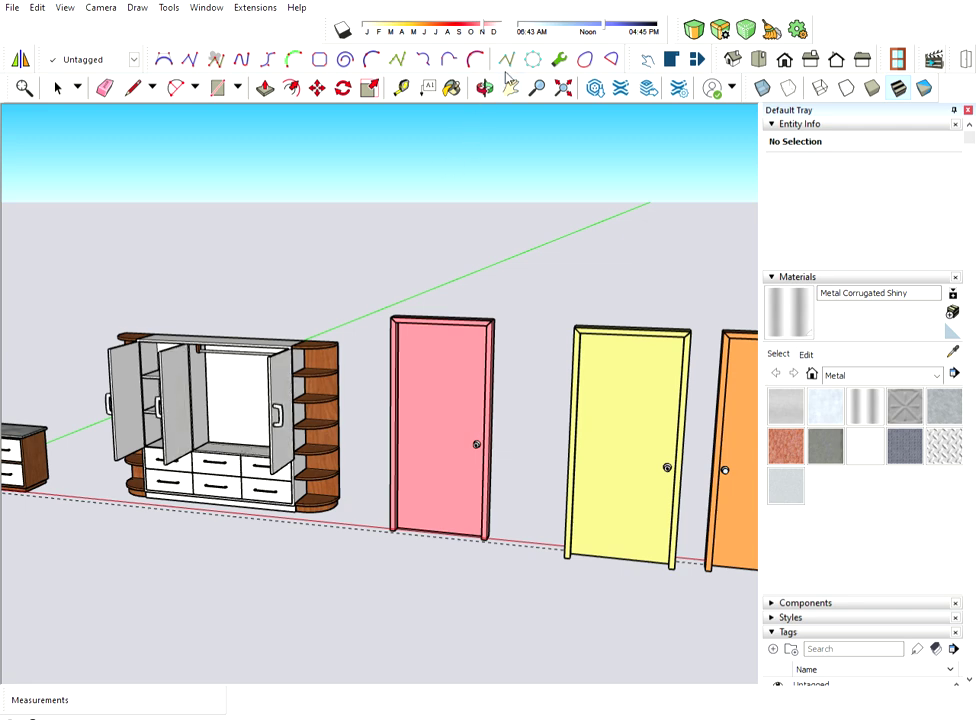
Step: Turn the wardrobe to face the camera head-on and pull out all six of its drawers
scroll(171, 337, "up", 1)
scroll(171, 337, "up", 2)
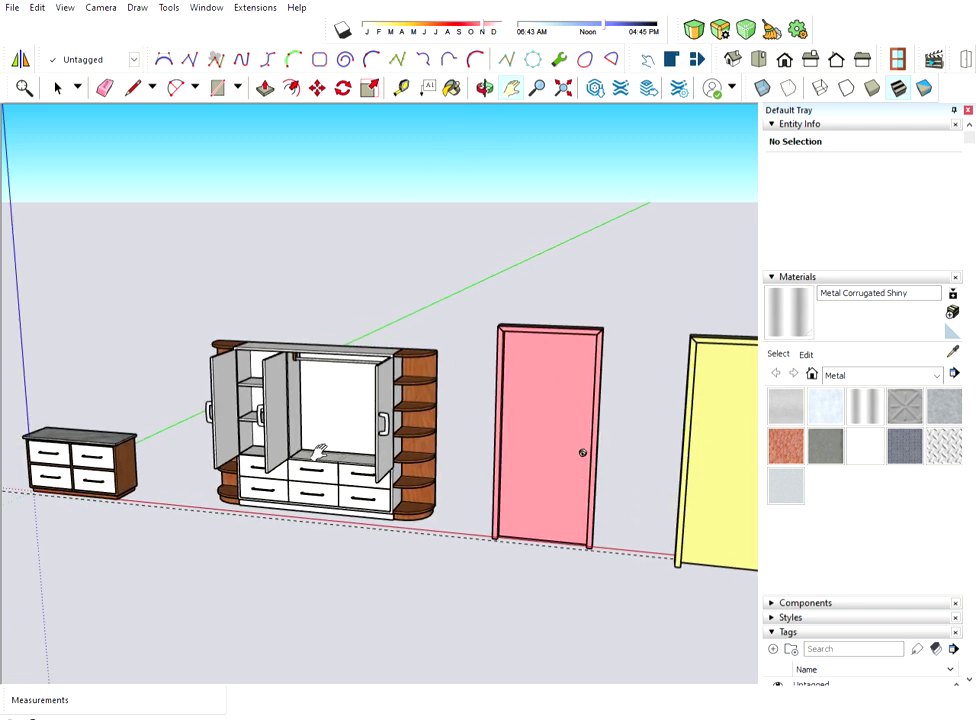
scroll(317, 430, "up", 2)
scroll(317, 430, "up", 2)
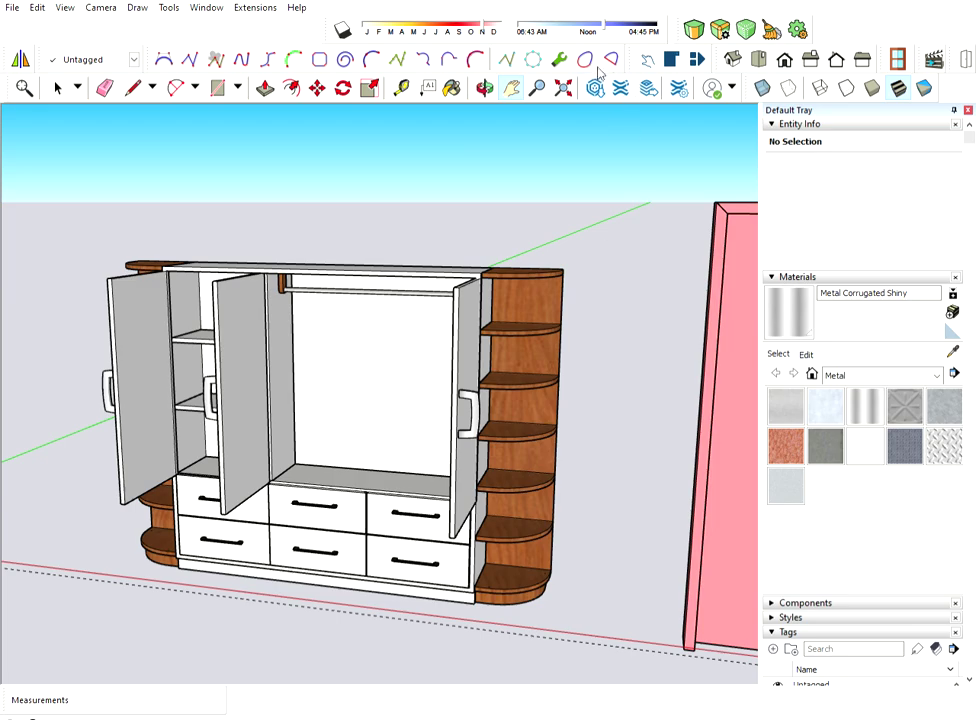
left_click(484, 88)
mouse_move(377, 554)
left_mouse_down()
mouse_move(522, 507)
mouse_move(521, 414)
mouse_move(503, 384)
mouse_move(451, 366)
mouse_move(402, 370)
mouse_move(381, 427)
mouse_move(457, 578)
left_mouse_up()
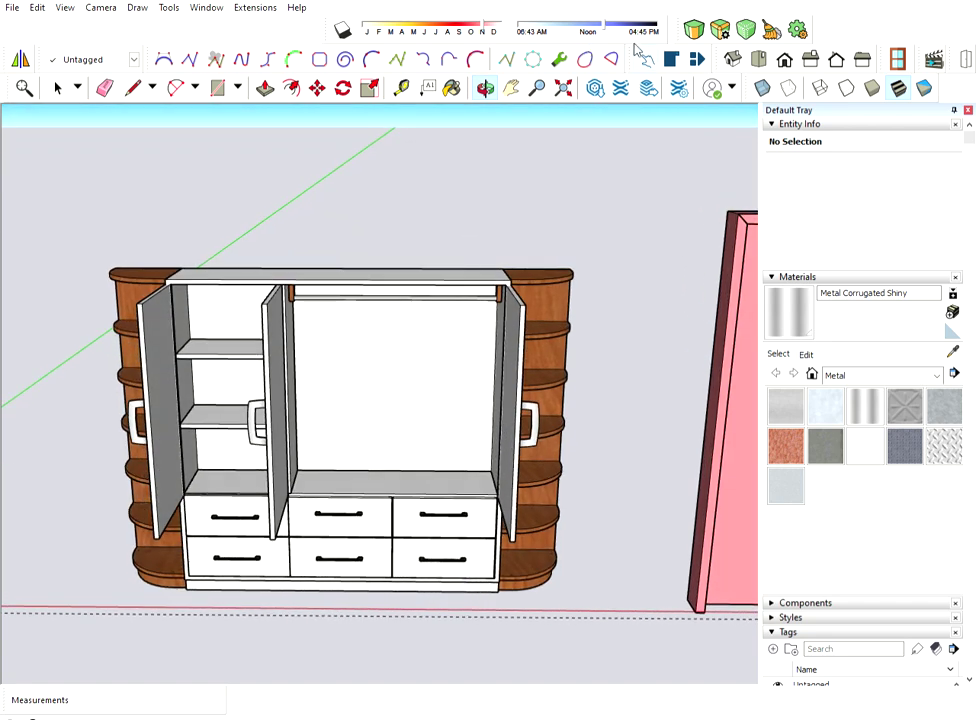
left_click(247, 524)
left_click(355, 515)
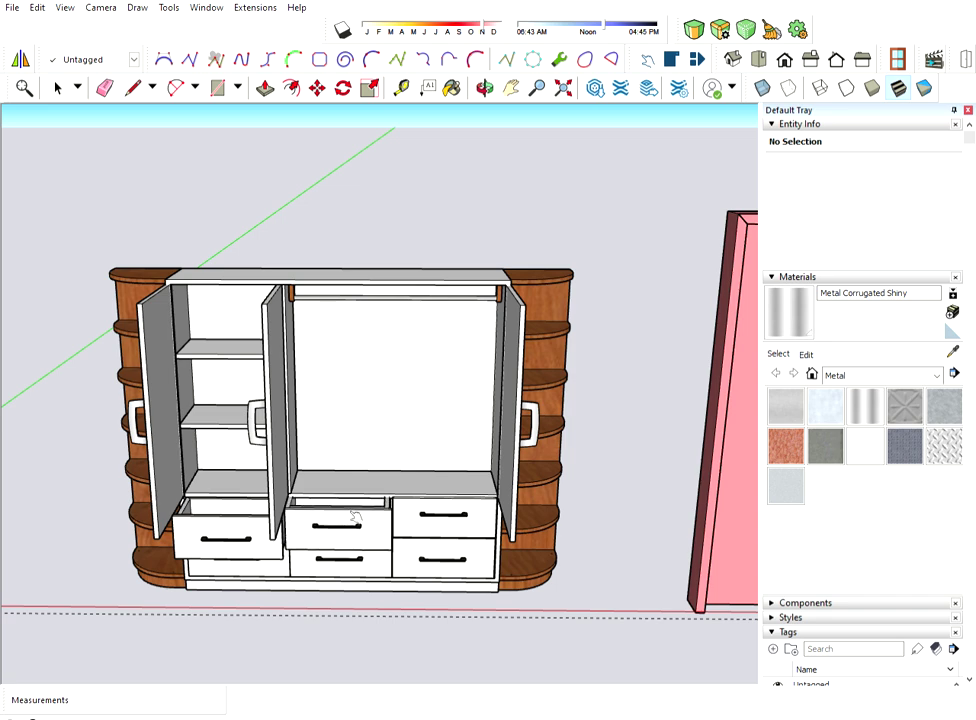
left_click(432, 519)
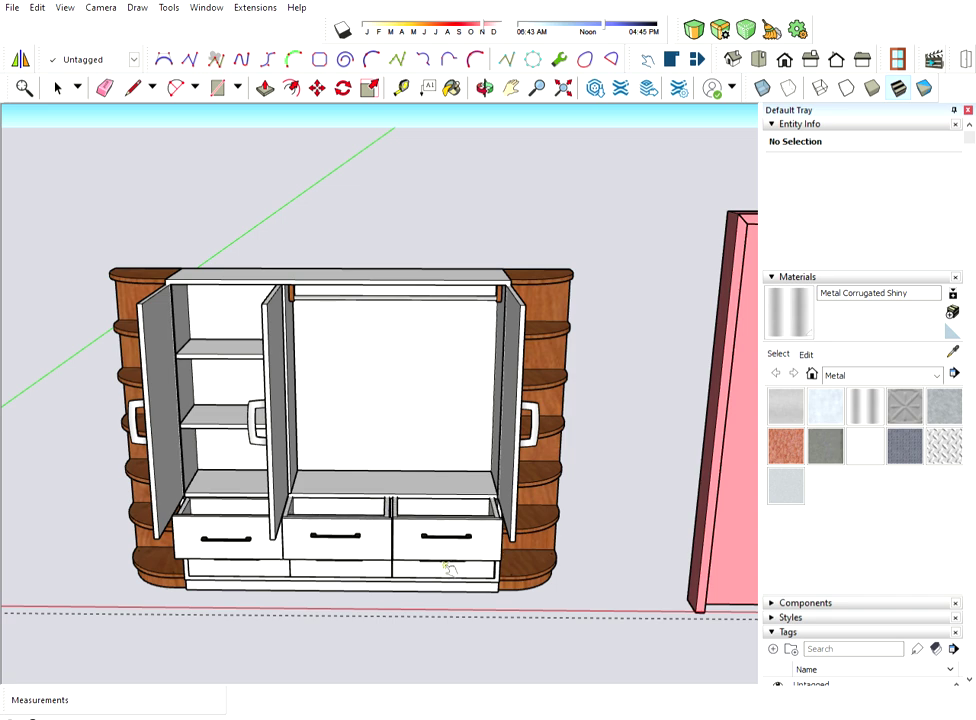
left_click(449, 568)
left_click(306, 566)
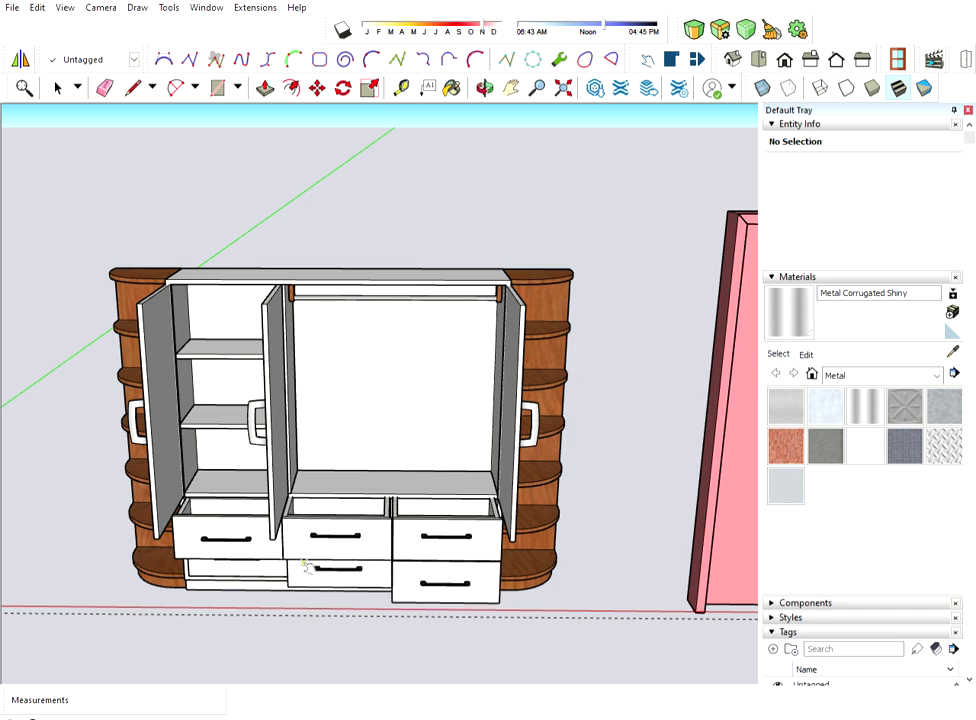
left_click(244, 572)
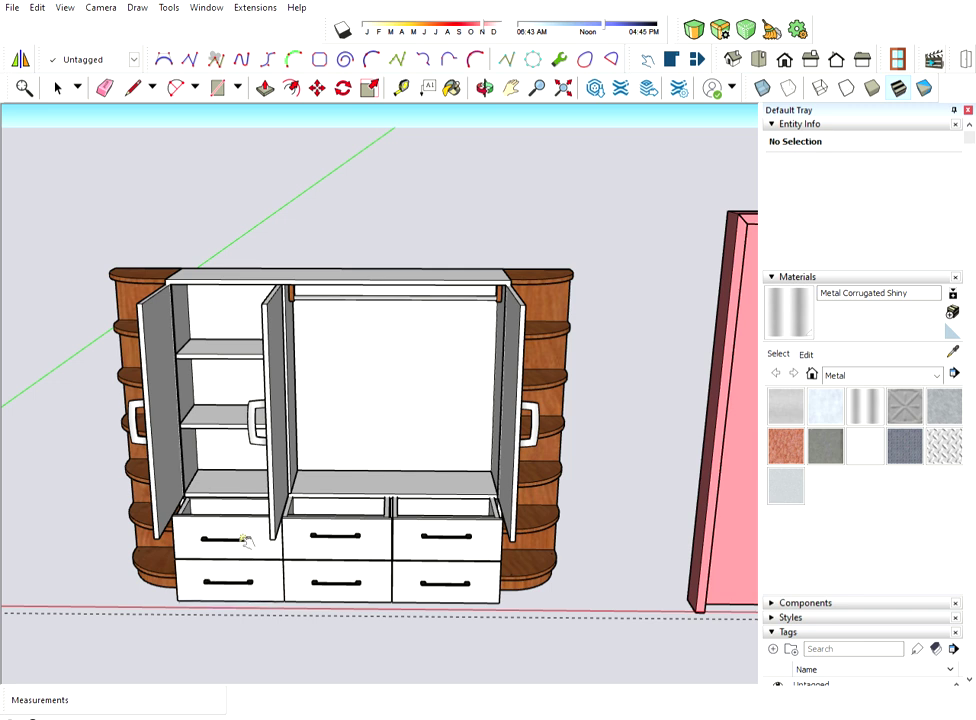
Step: Push all six wardrobe drawers closed again
left_click(244, 540)
left_click(358, 542)
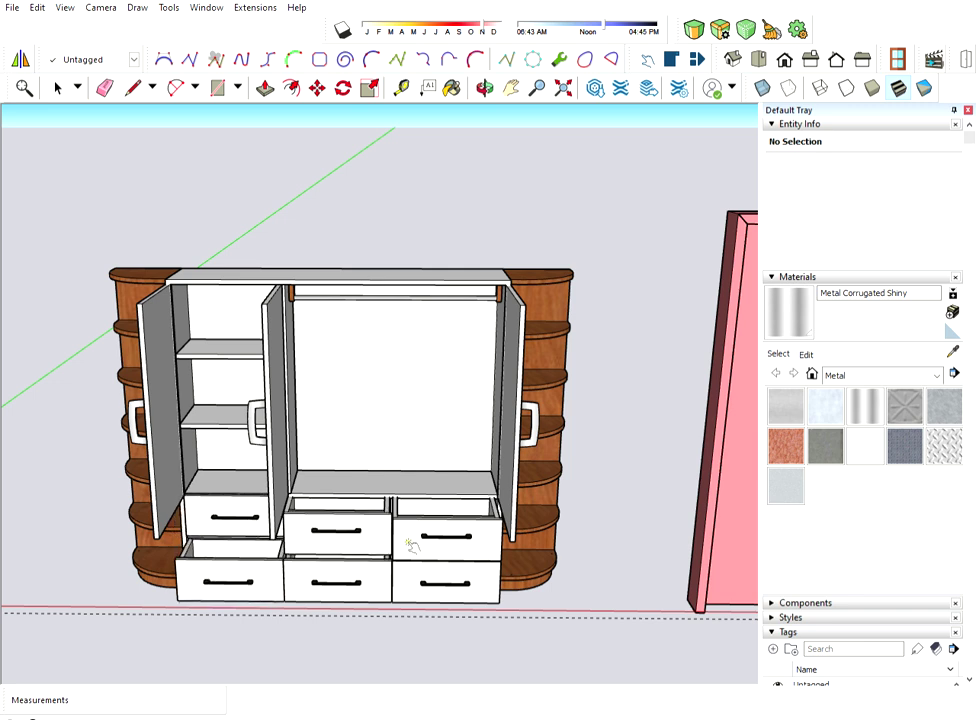
left_click(448, 545)
left_click(446, 577)
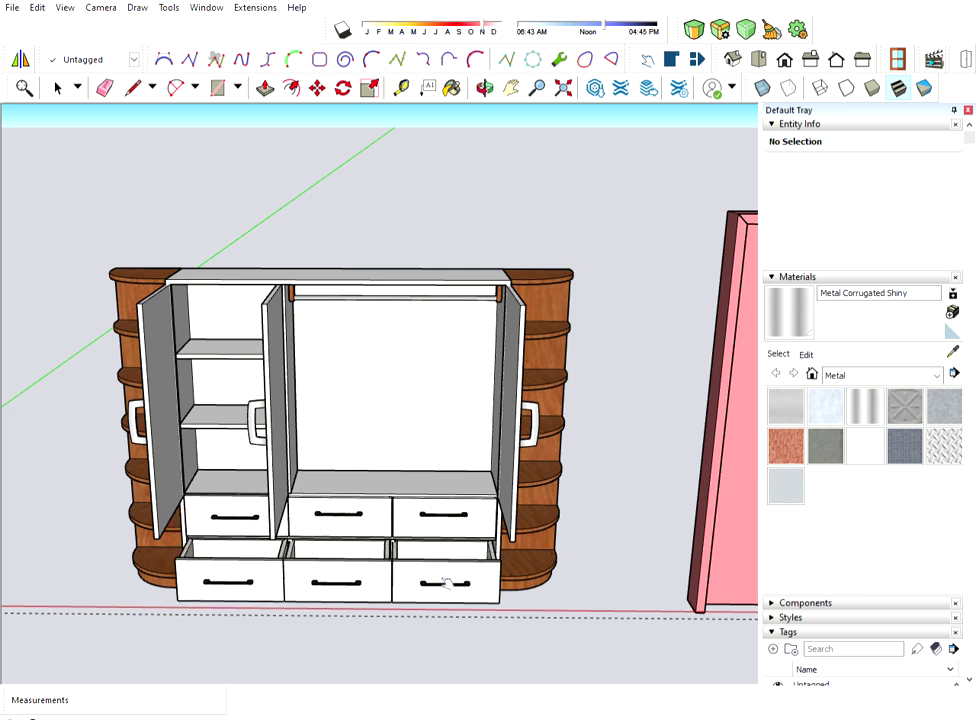
left_click(364, 583)
left_click(244, 570)
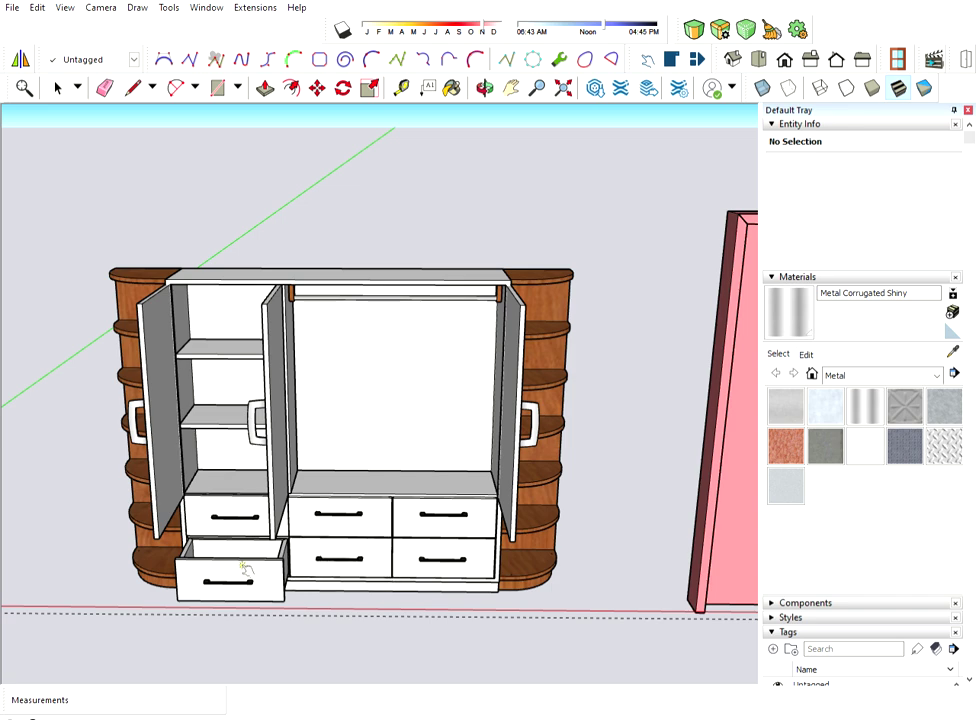
Step: Swing the three wardrobe doors shut and pan over to the marble-topped drawer chest
left_click(174, 467)
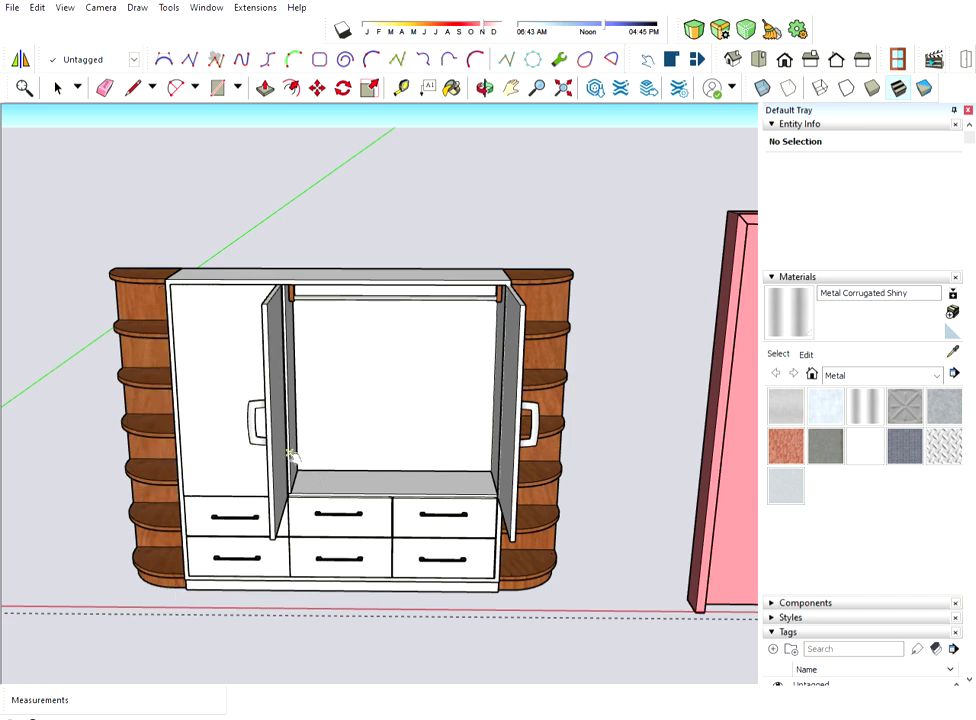
left_click(288, 455)
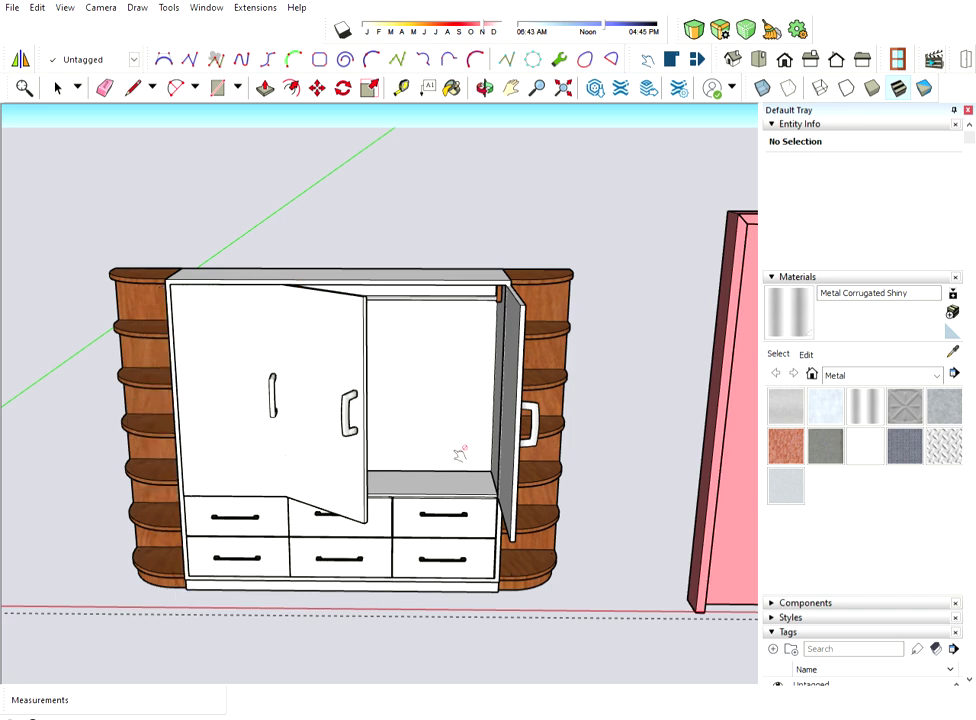
left_click(520, 450)
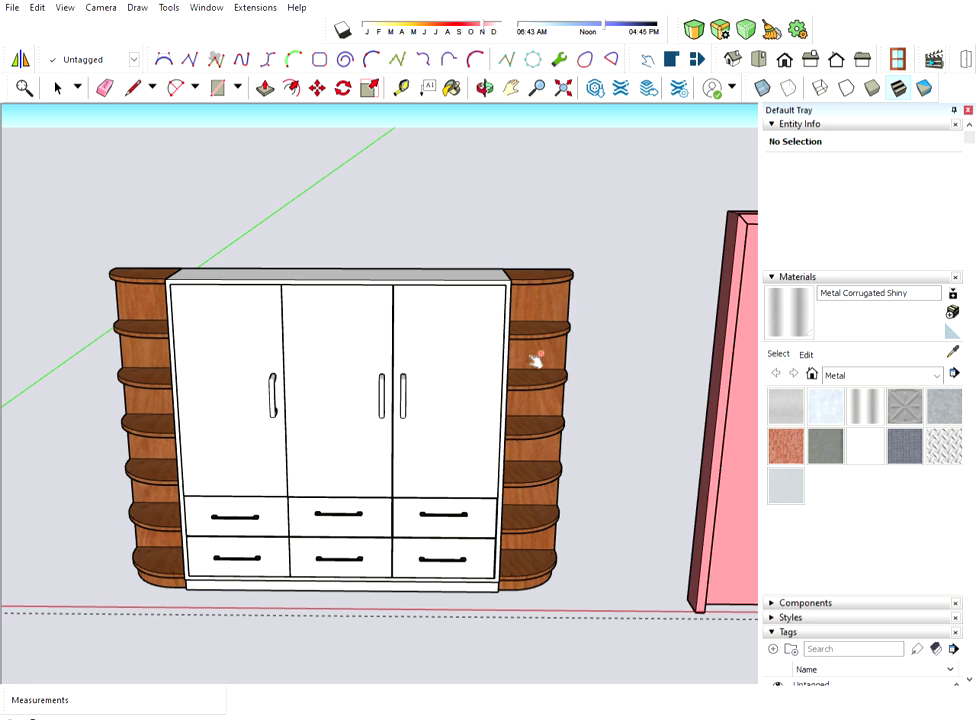
left_click(511, 87)
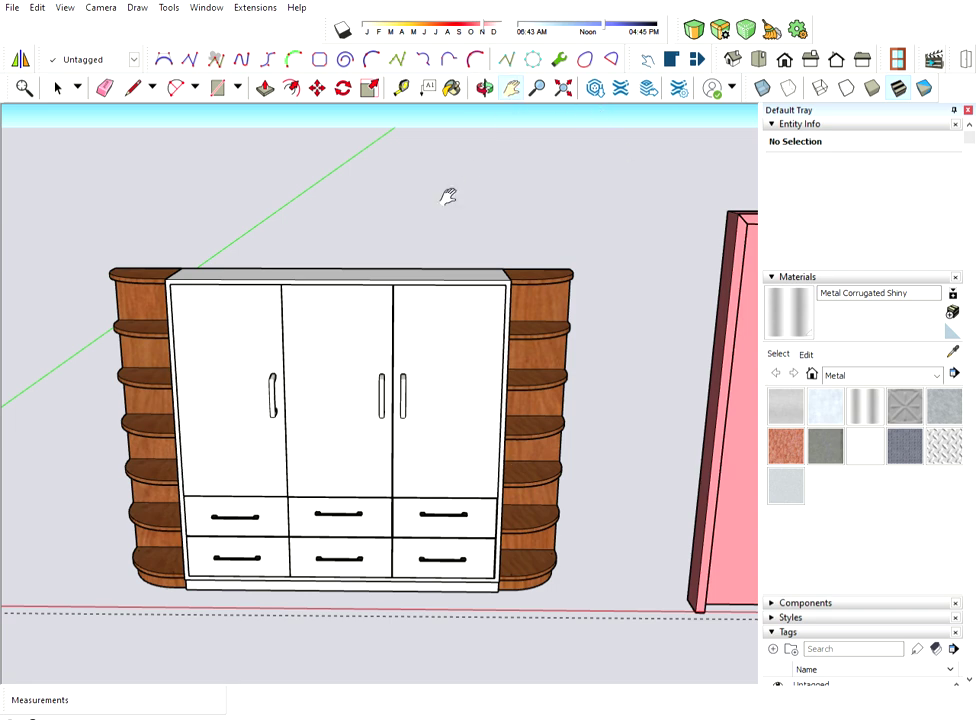
mouse_move(148, 349)
left_mouse_down()
mouse_move(227, 392)
mouse_move(411, 367)
mouse_move(584, 257)
left_mouse_up()
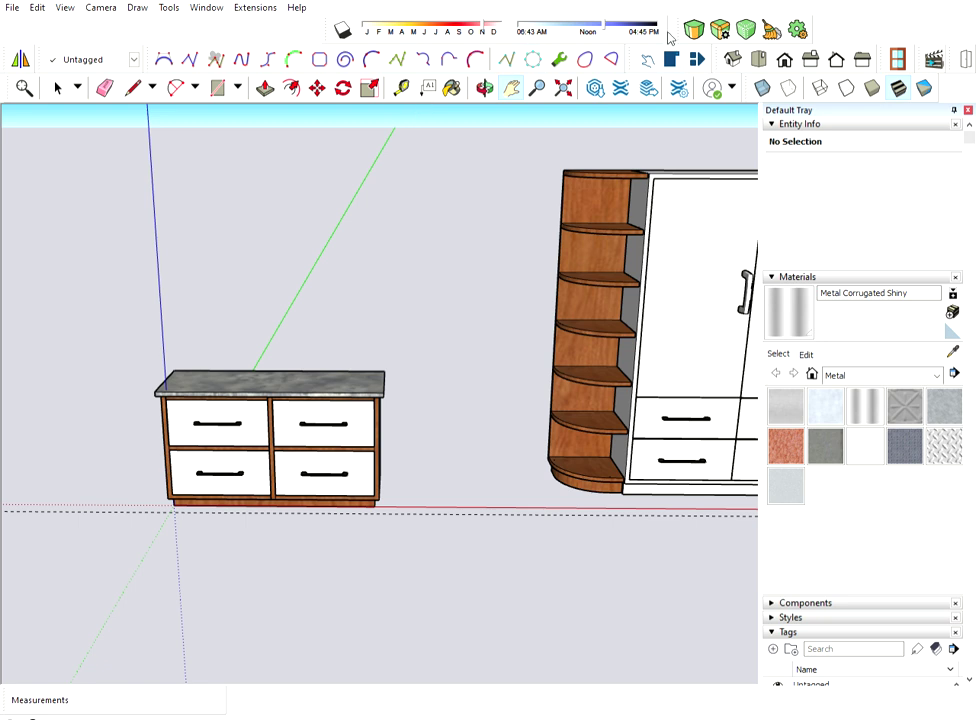
Step: Open the chest's four drawers, then shut them all again
left_click(232, 428)
left_click(252, 479)
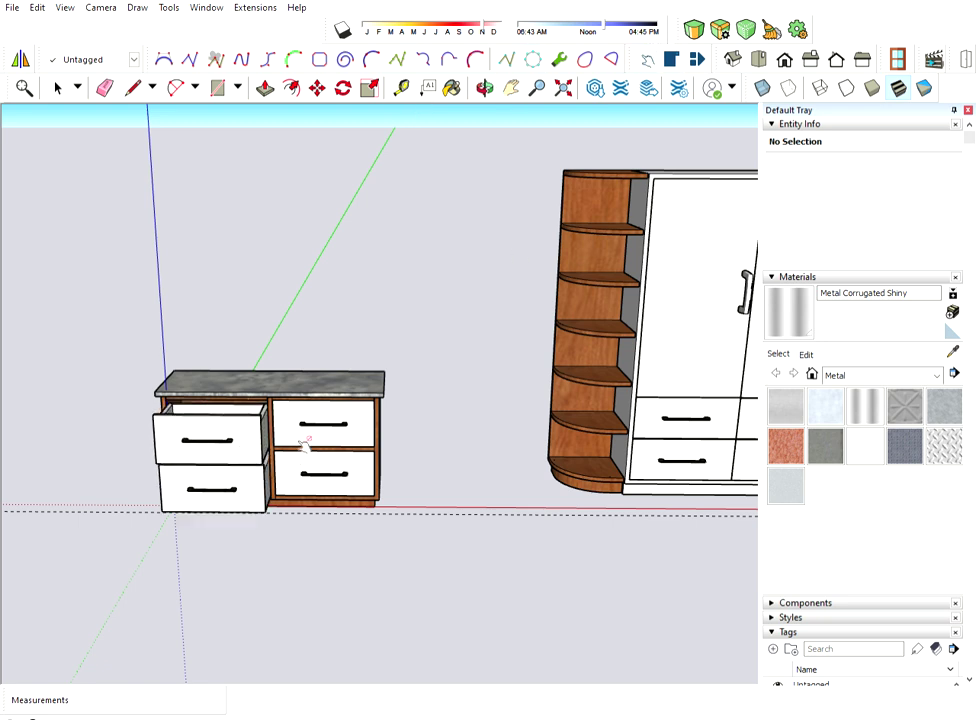
left_click(311, 460)
left_click(322, 425)
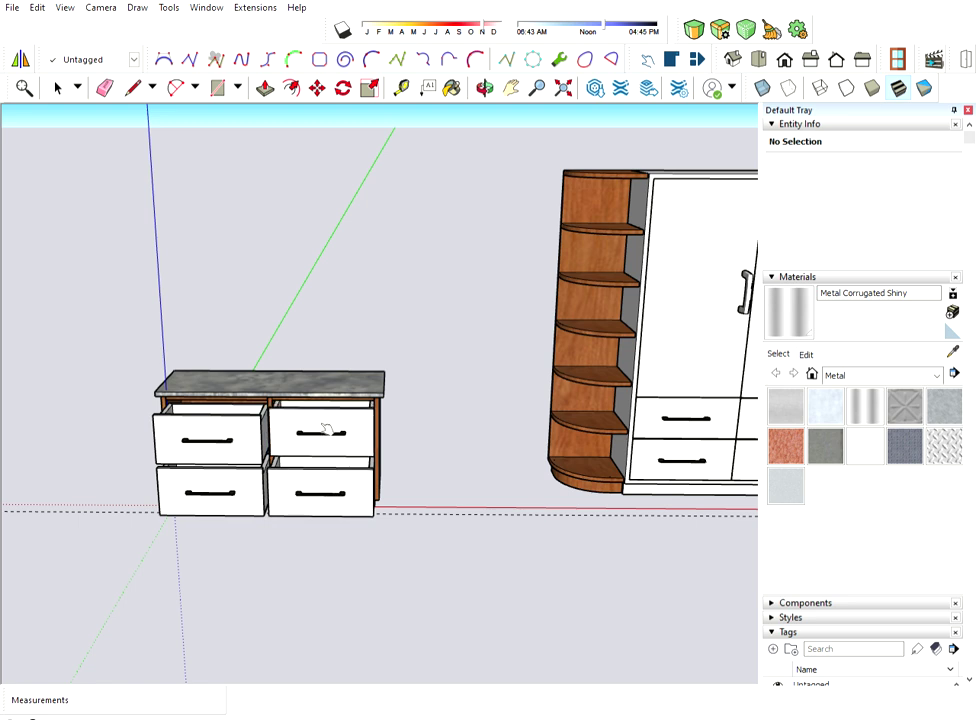
left_click(246, 435)
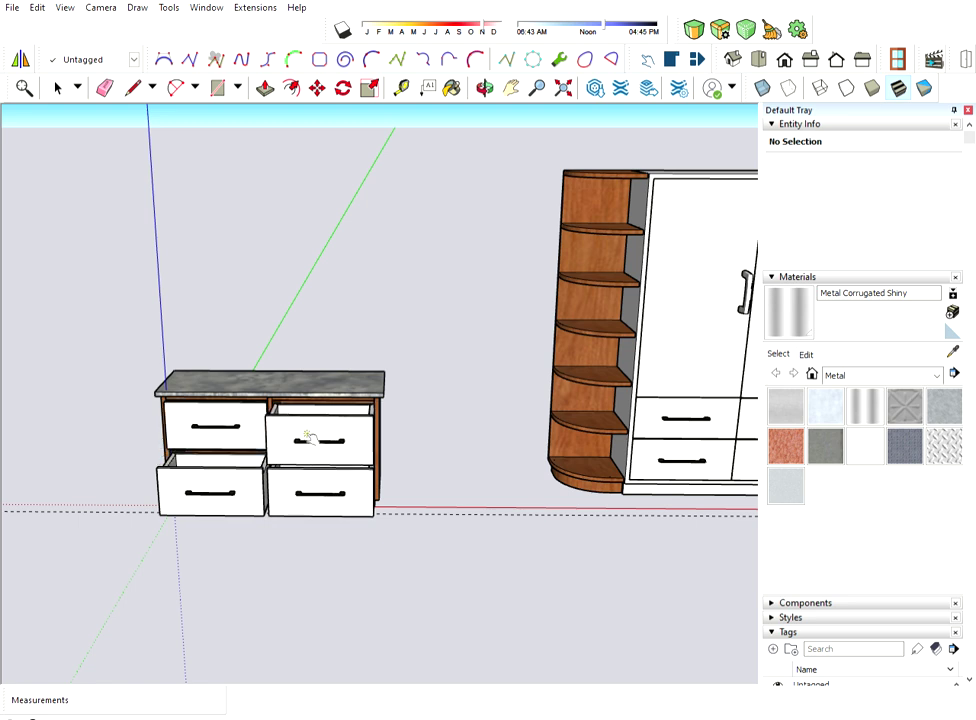
left_click(305, 440)
left_click(316, 484)
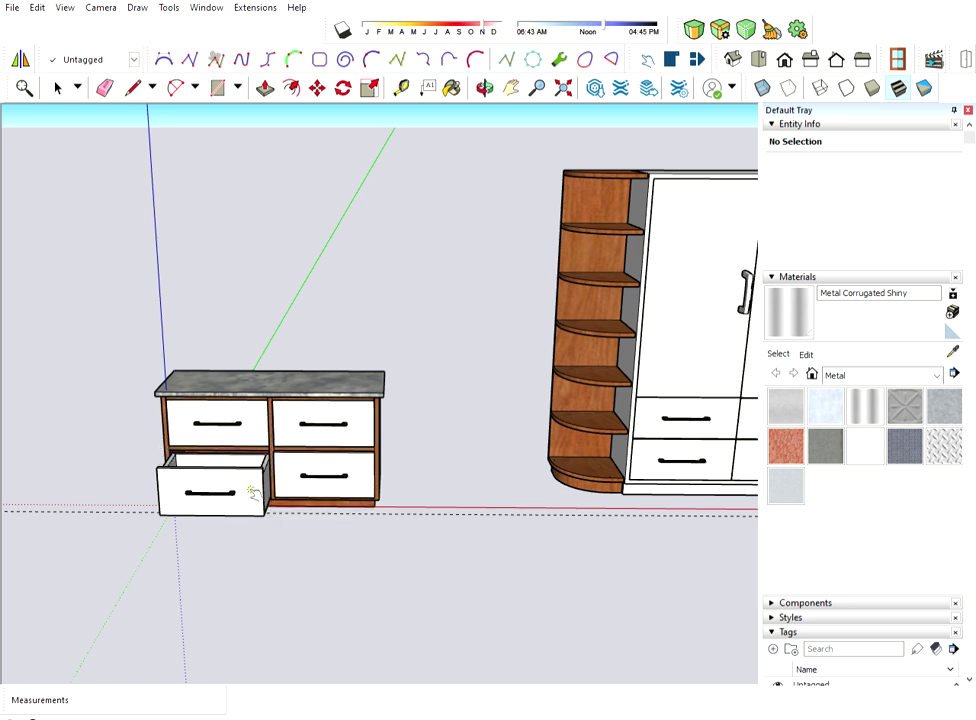
left_click(233, 484)
Step: Zoom out and back in, then swing the open glass-strip wood door closed
scroll(250, 370, "down", 1)
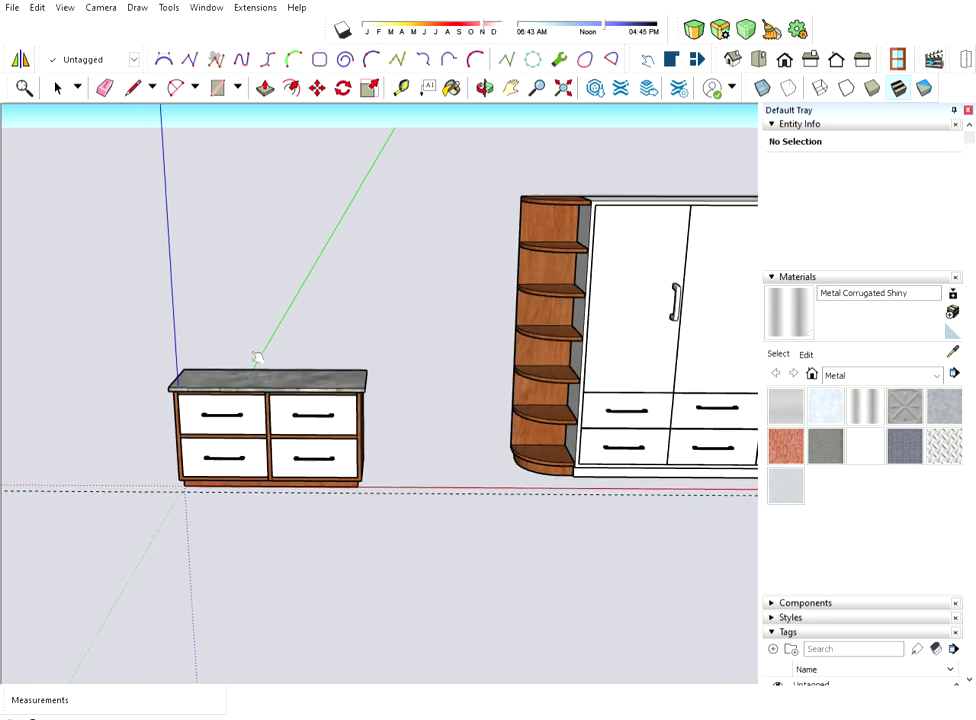
scroll(257, 357, "down", 2)
scroll(257, 357, "down", 2)
scroll(257, 357, "down", 2)
scroll(257, 357, "down", 2)
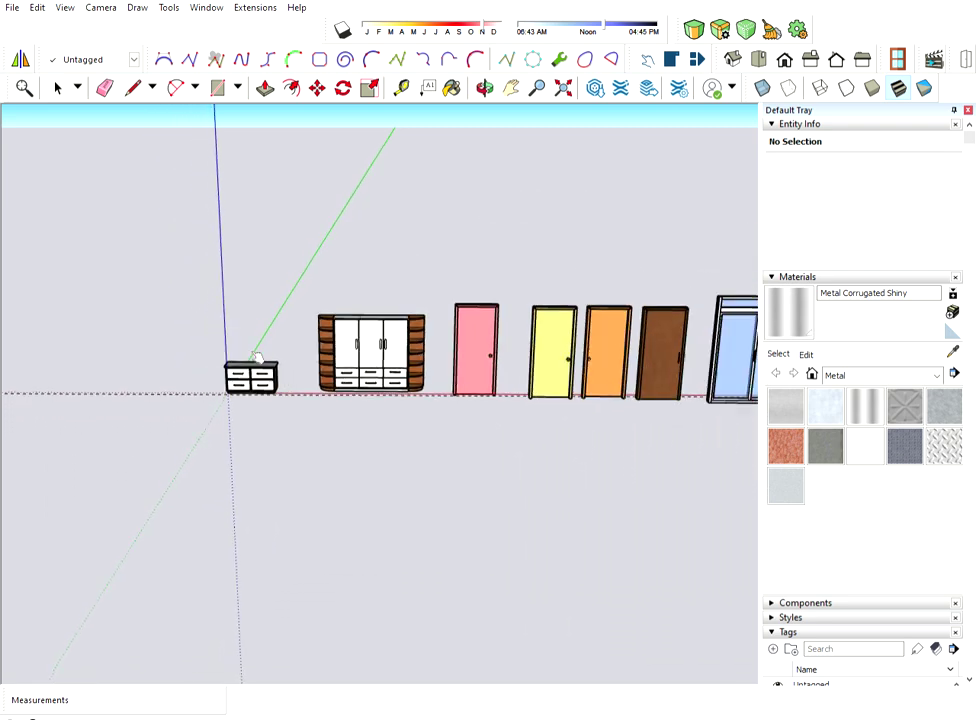
scroll(257, 360, "down", 2)
scroll(257, 360, "down", 1)
scroll(660, 372, "up", 2)
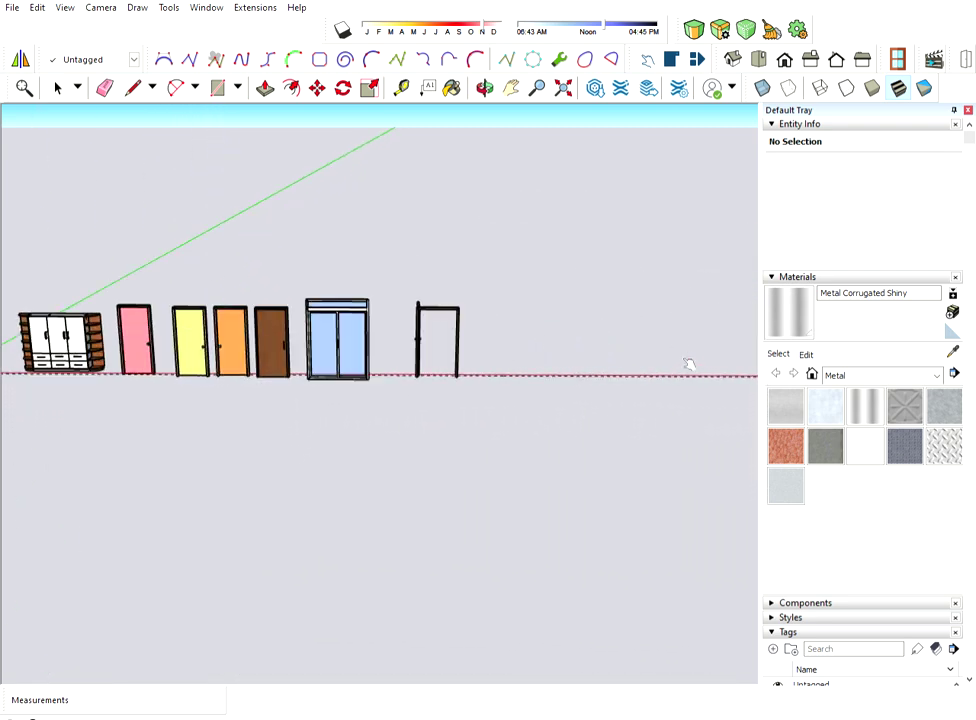
scroll(685, 358, "up", 2)
scroll(679, 348, "up", 2)
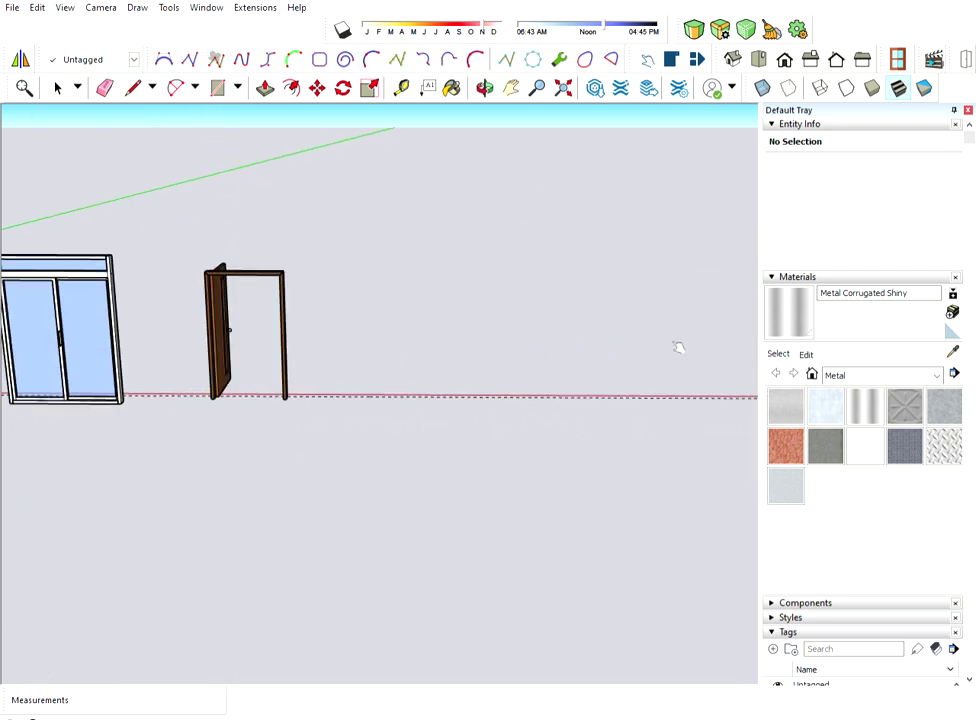
left_click(228, 322)
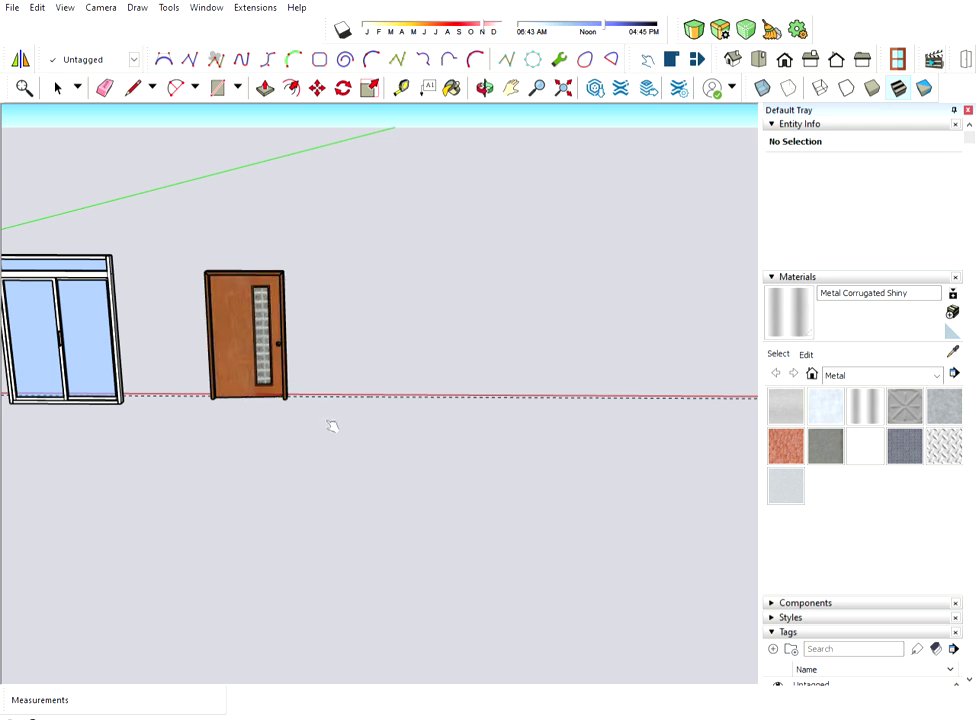
scroll(345, 375, "up", 1)
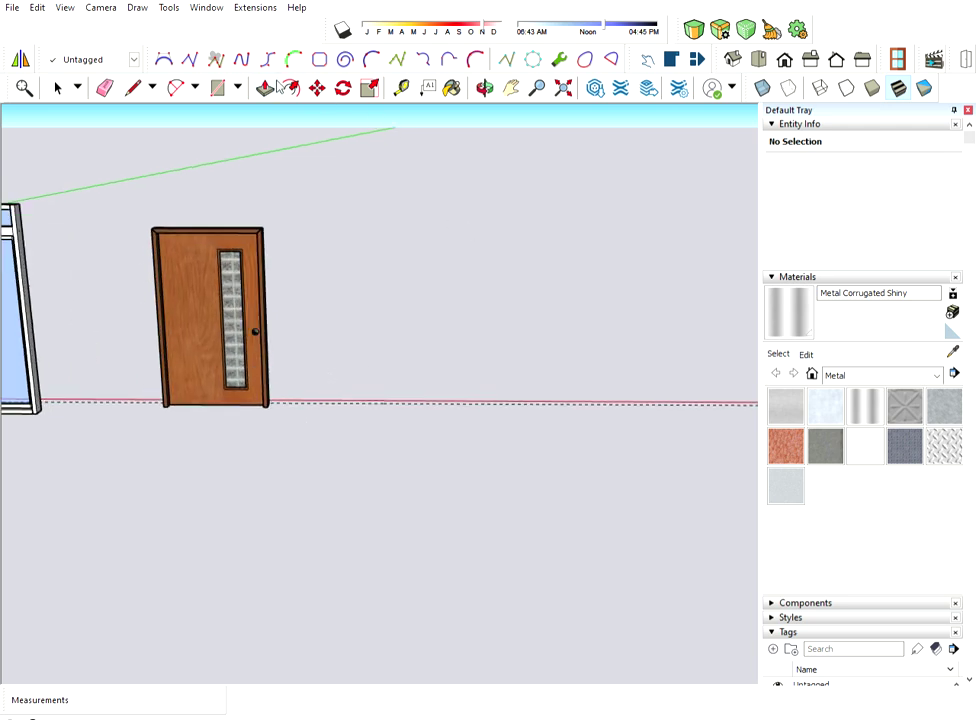
scroll(607, 359, "up", 1)
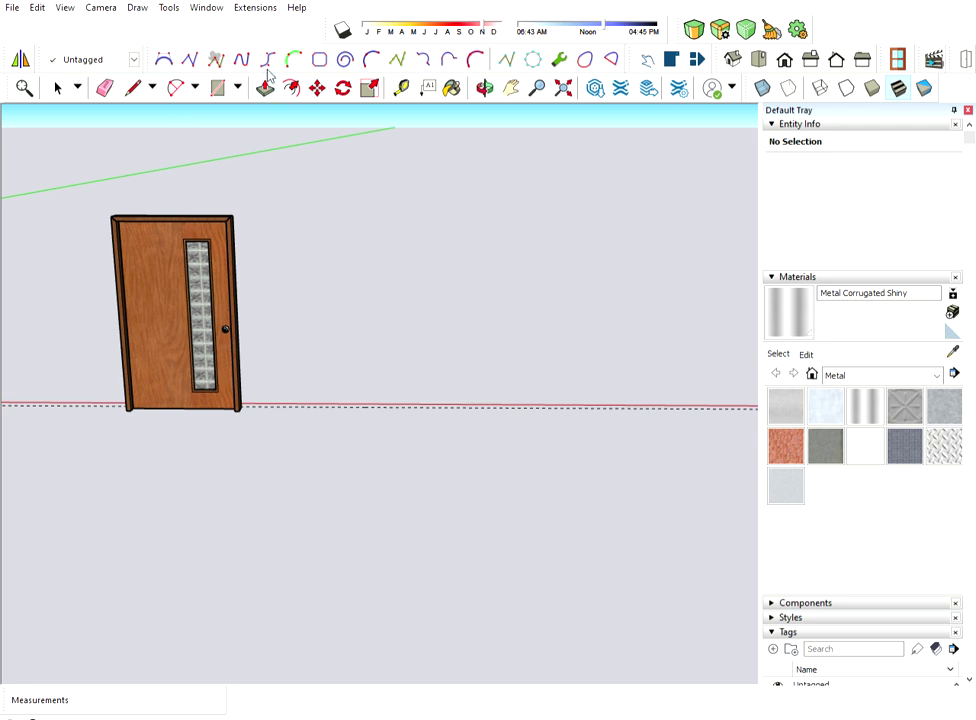
Step: Draw a 3 by 7 vertical rectangle on the ground beside the wood door
left_click(217, 87)
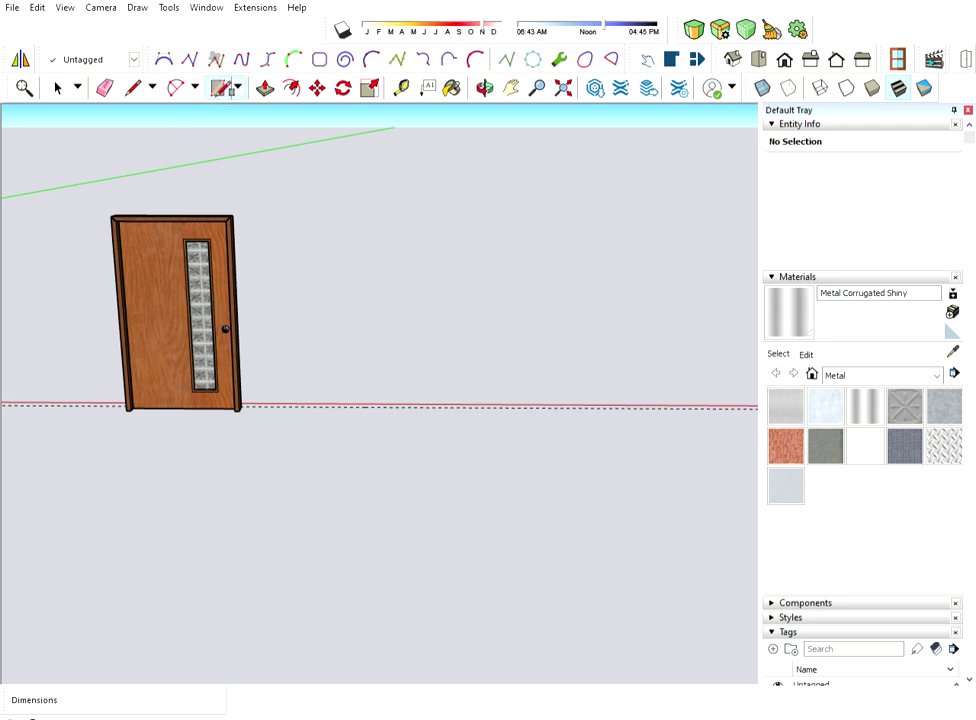
left_click(358, 406)
type("3,7")
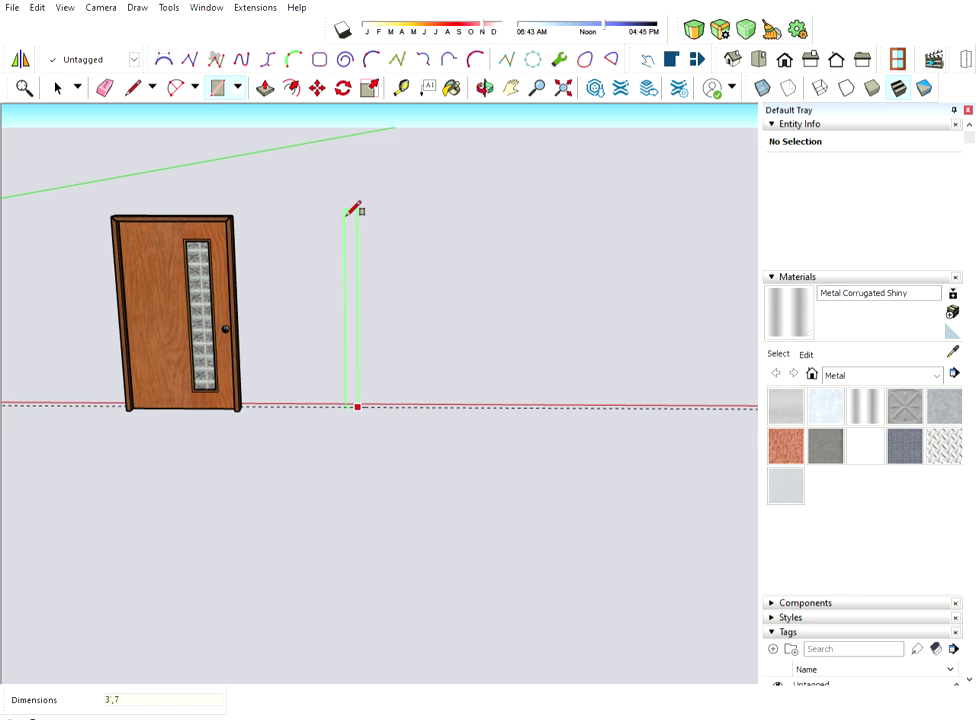
key("Return")
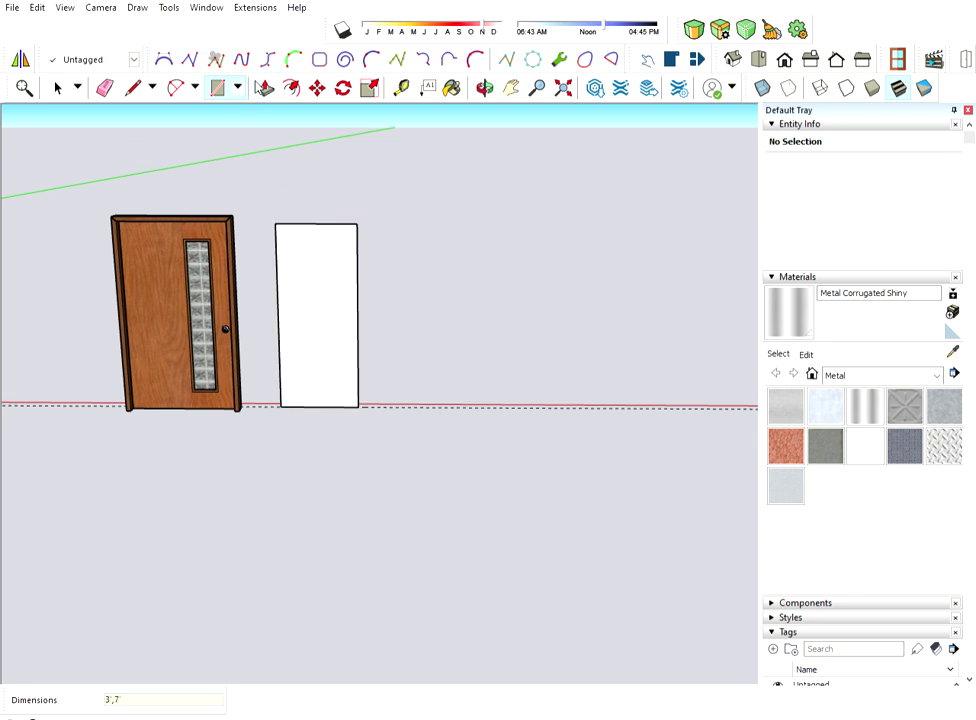
Step: Push/pull the new rectangle face to a thickness of 2
left_click(292, 87)
left_click(340, 228)
type("2")
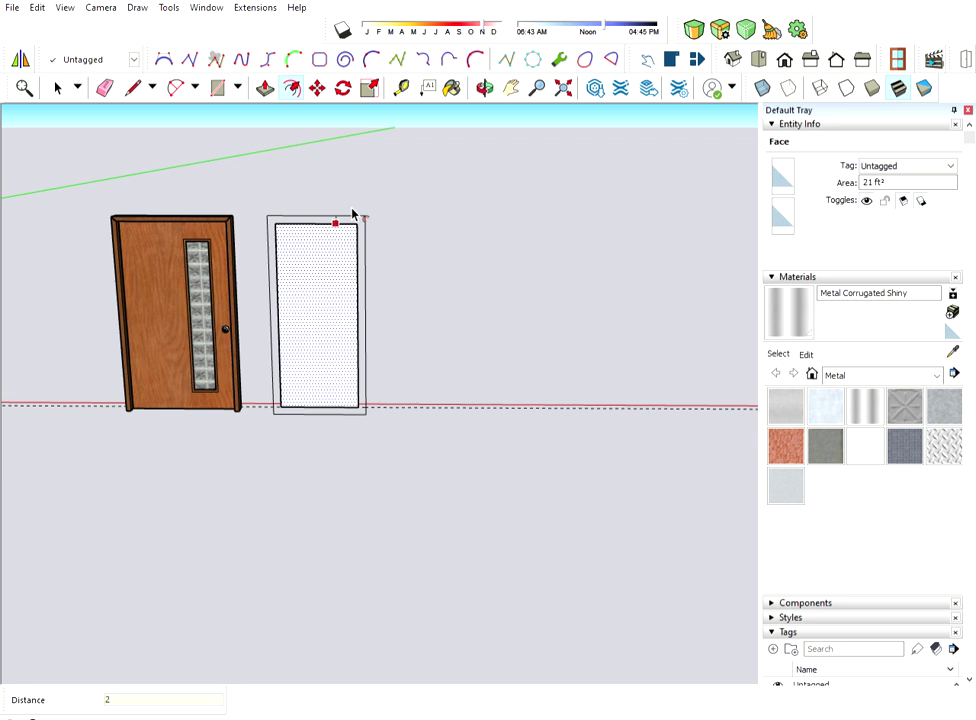
key("Return")
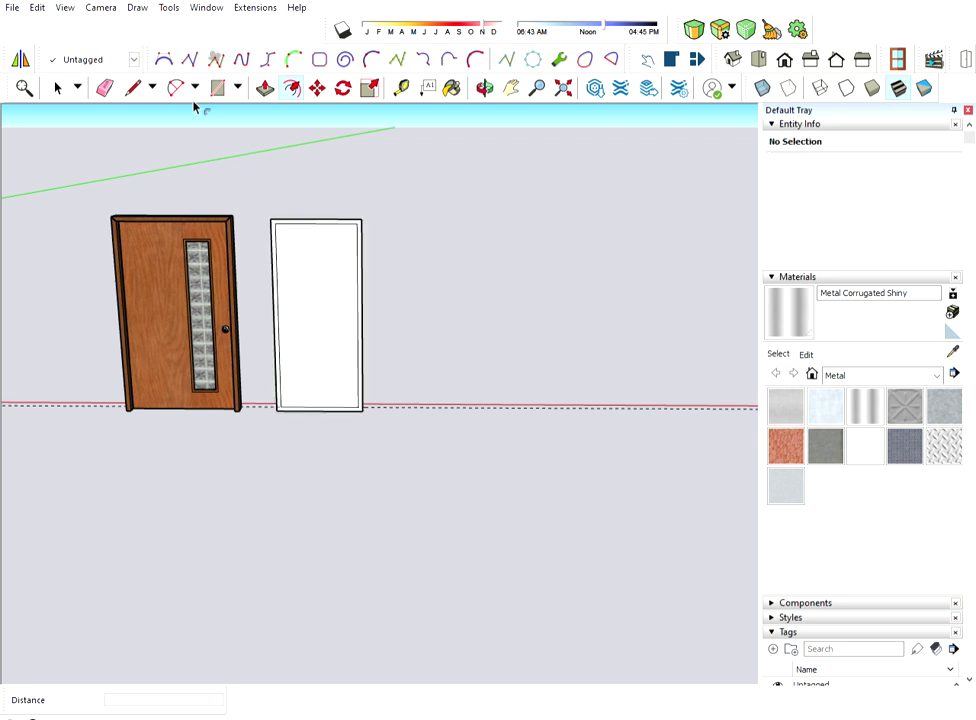
Step: Draw a line across the bottom between the frame's two inner corners
left_click(132, 87)
scroll(285, 410, "up", 2)
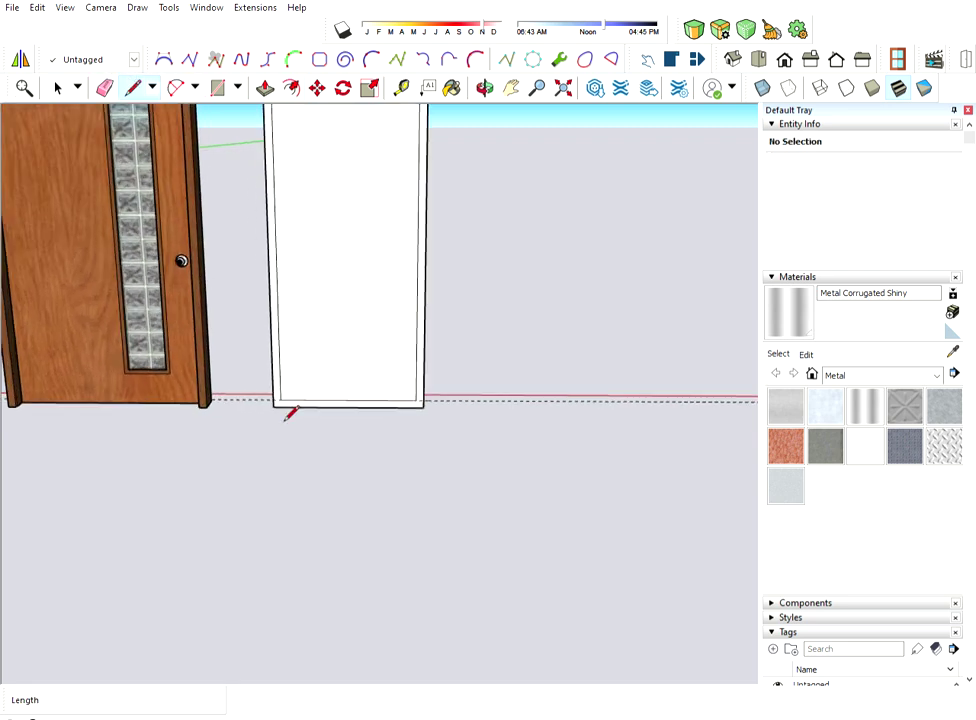
scroll(285, 408, "up", 2)
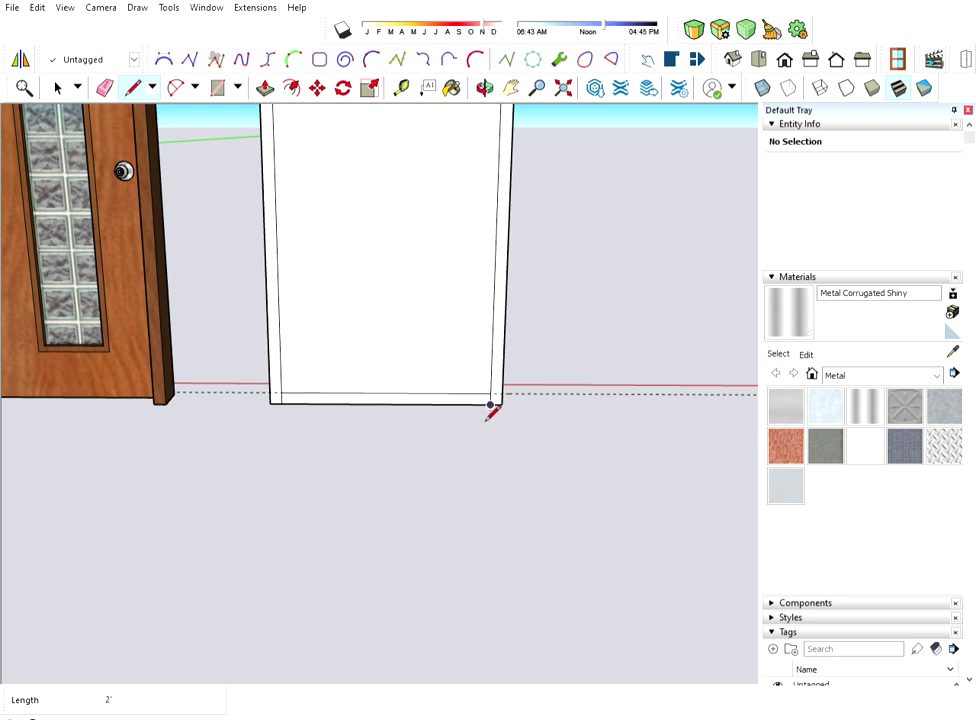
scroll(305, 403, "up", 1)
scroll(307, 408, "up", 1)
scroll(311, 392, "up", 1)
scroll(250, 392, "up", 1)
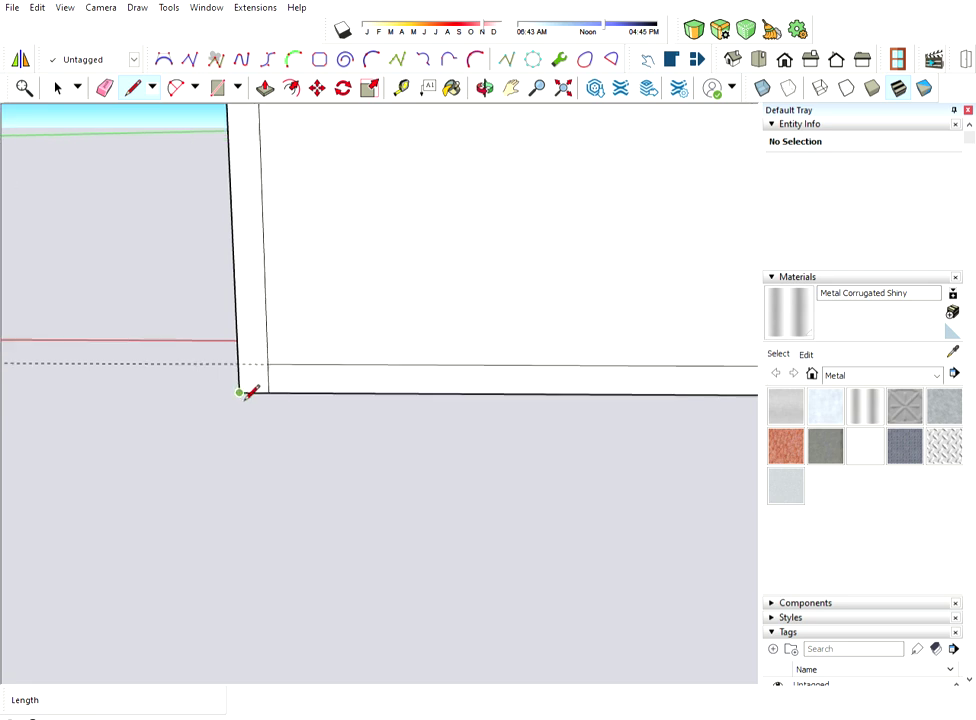
scroll(240, 392, "up", 1)
left_click(271, 392)
type("1/2")
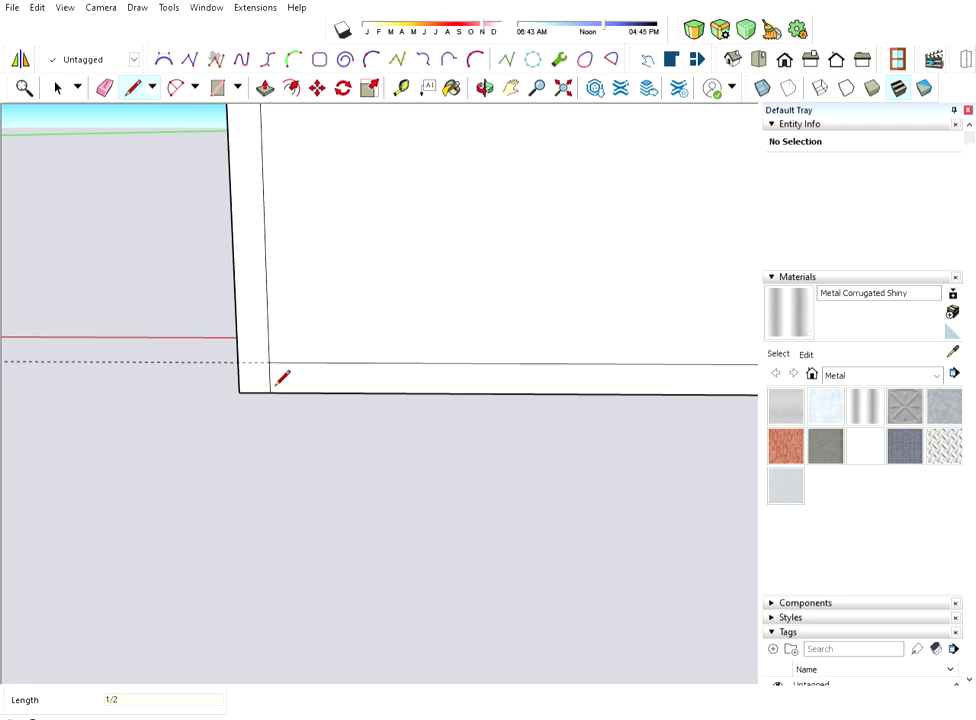
scroll(282, 377, "down", 1)
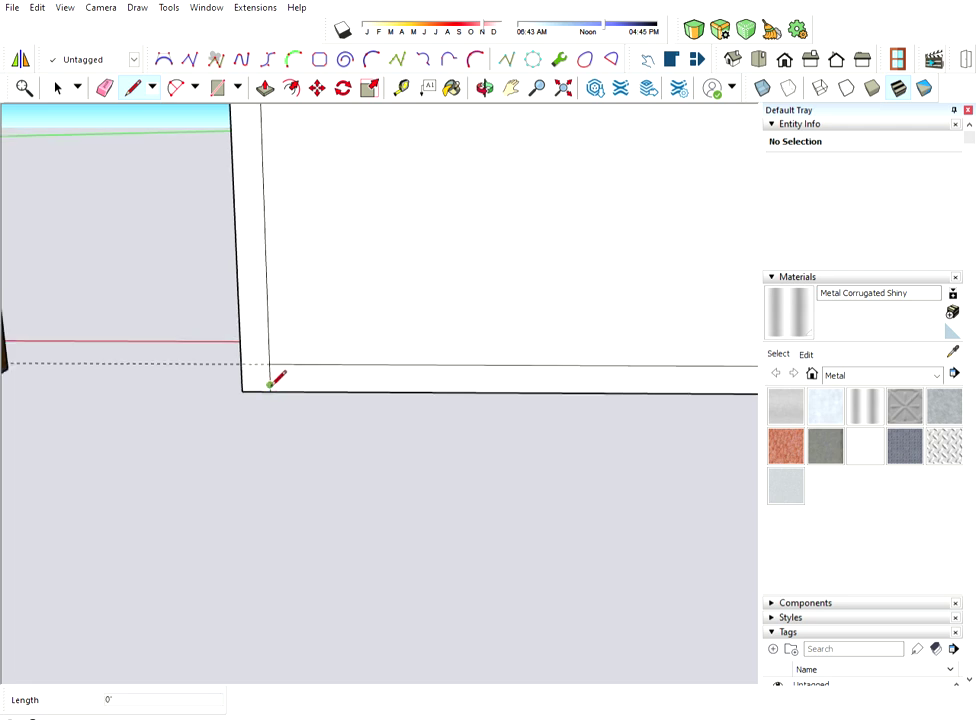
scroll(270, 383, "down", 2)
scroll(549, 408, "up", 2)
scroll(587, 376, "up", 2)
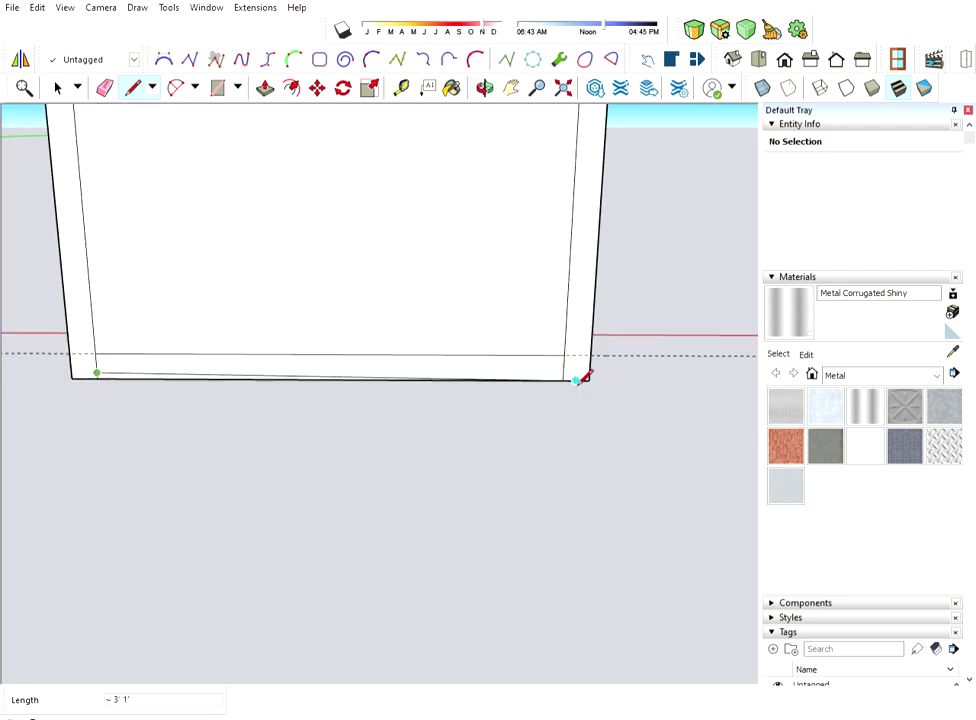
scroll(586, 376, "up", 2)
left_click(560, 374)
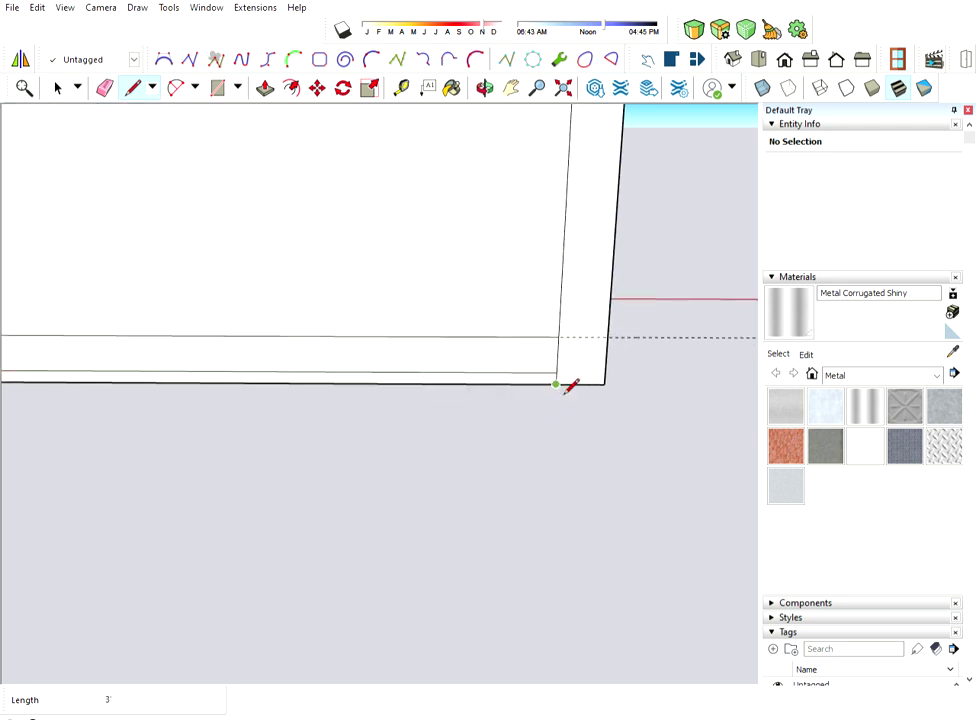
scroll(593, 440, "down", 2)
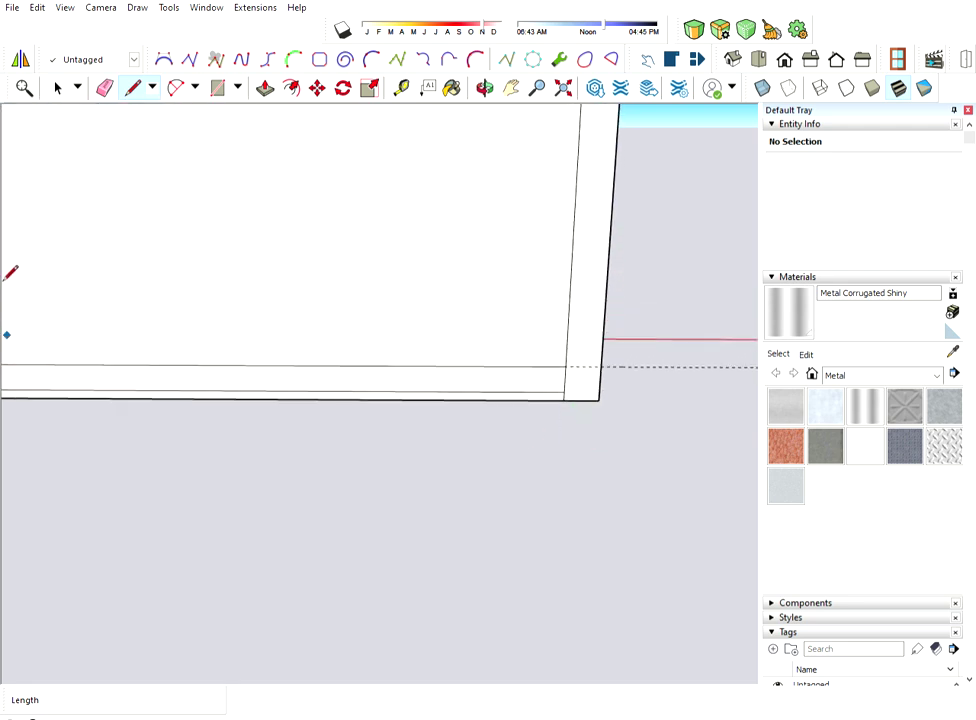
Step: Erase the frame's old bottom inner edge so the opening reaches the floor
left_click(104, 88)
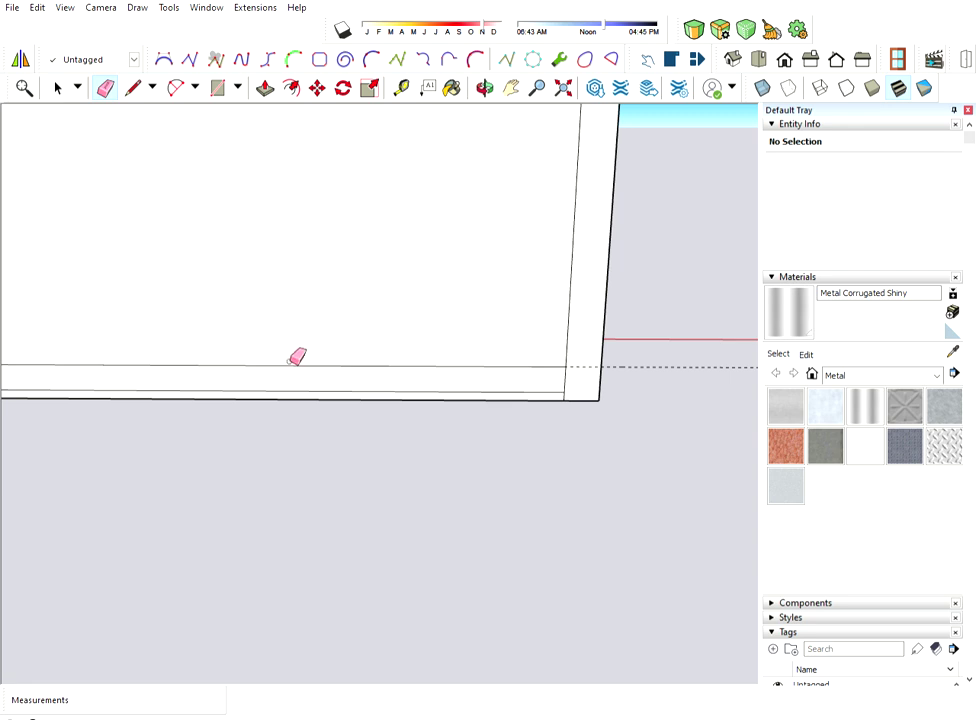
left_click(301, 366)
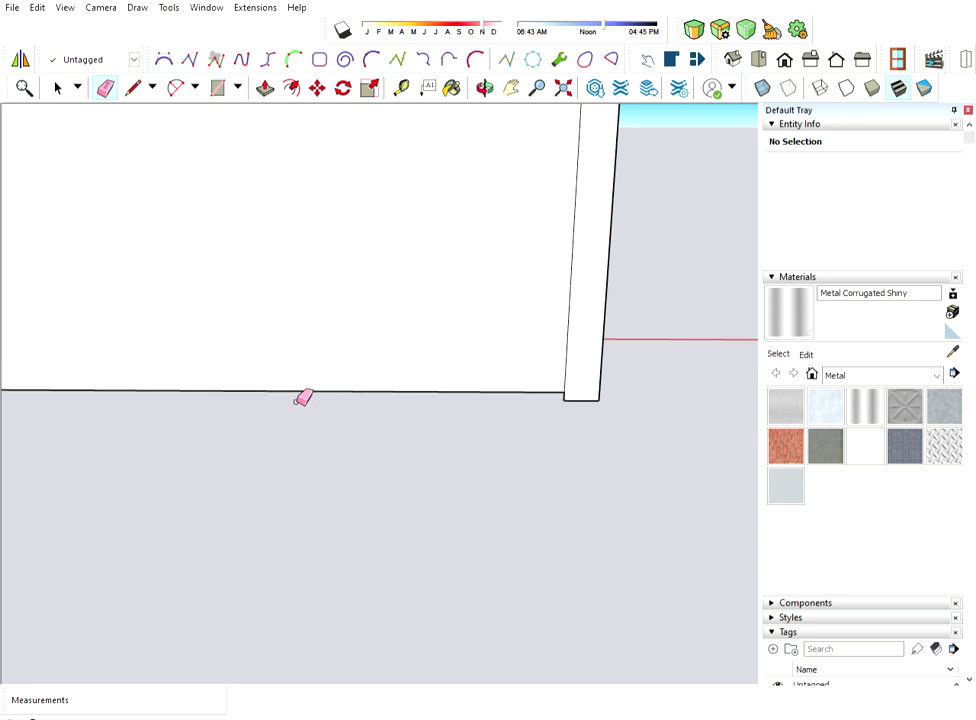
scroll(453, 442, "down", 1)
scroll(497, 436, "down", 1)
scroll(508, 428, "down", 2)
scroll(508, 425, "down", 2)
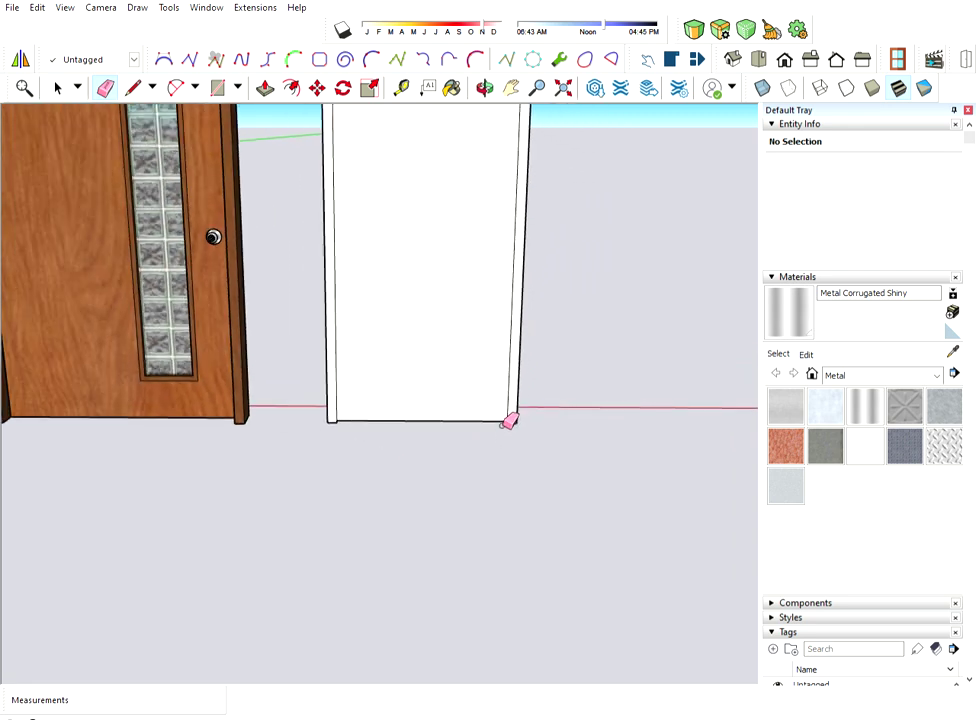
scroll(503, 400, "down", 2)
scroll(440, 128, "up", 2)
scroll(440, 128, "up", 2)
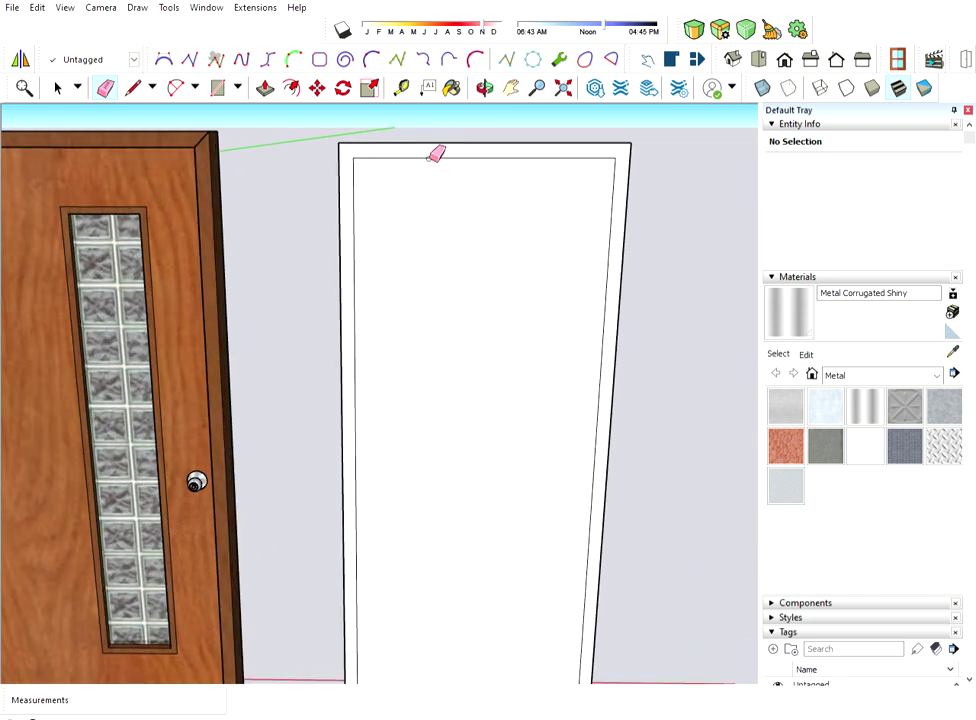
left_click(57, 87)
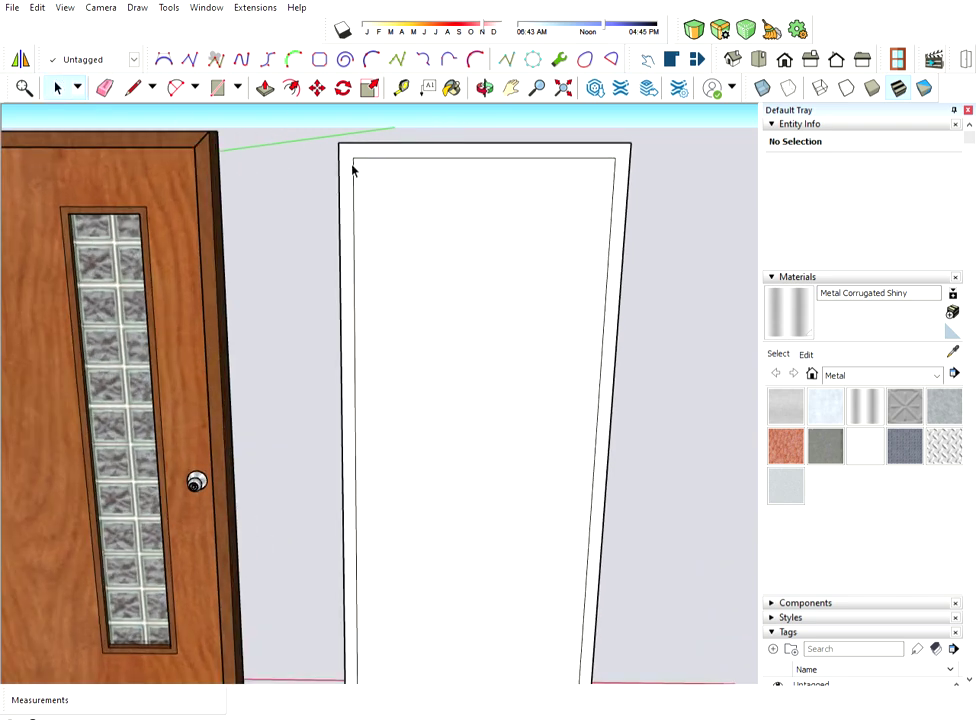
Step: Select the white frame face with its edges and make it a group
double_click(352, 168)
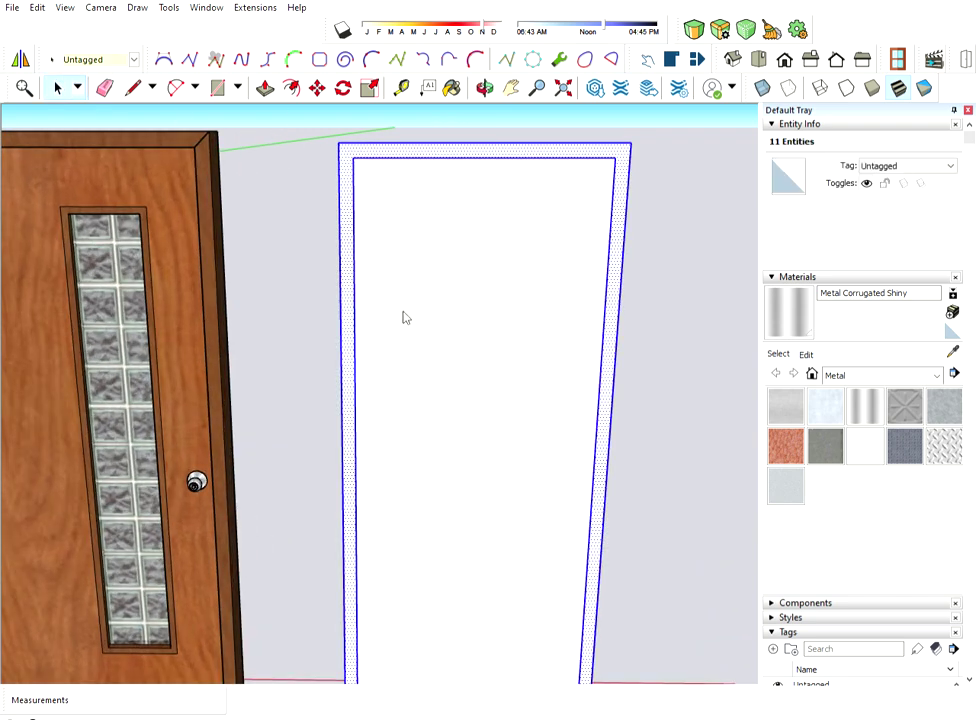
key("ctrl+g")
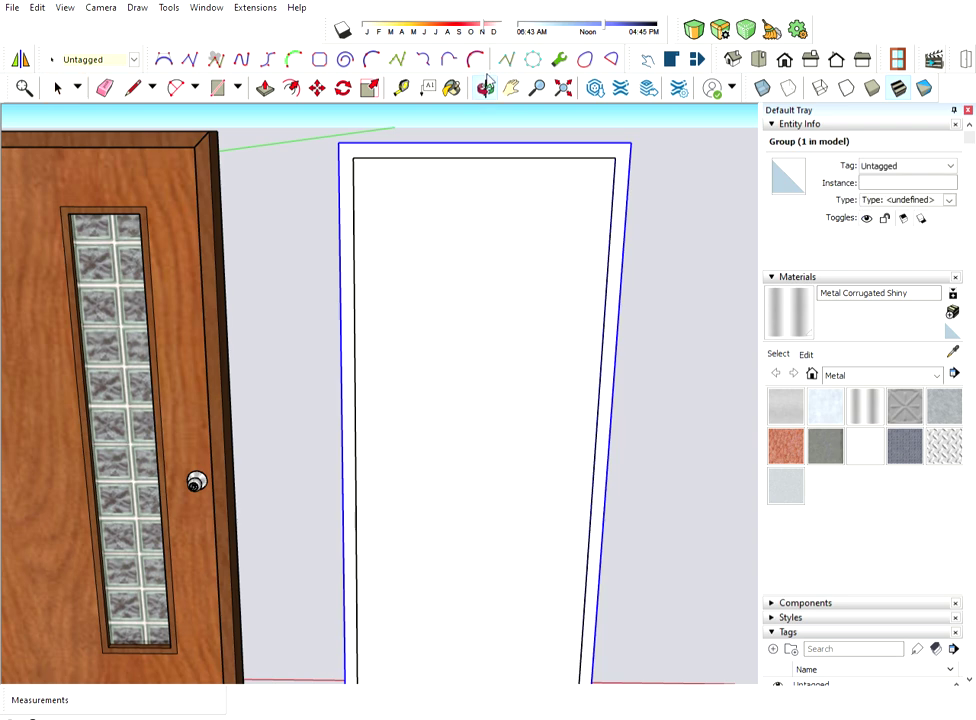
key("o")
left_click_drag(560, 262, 339, 265)
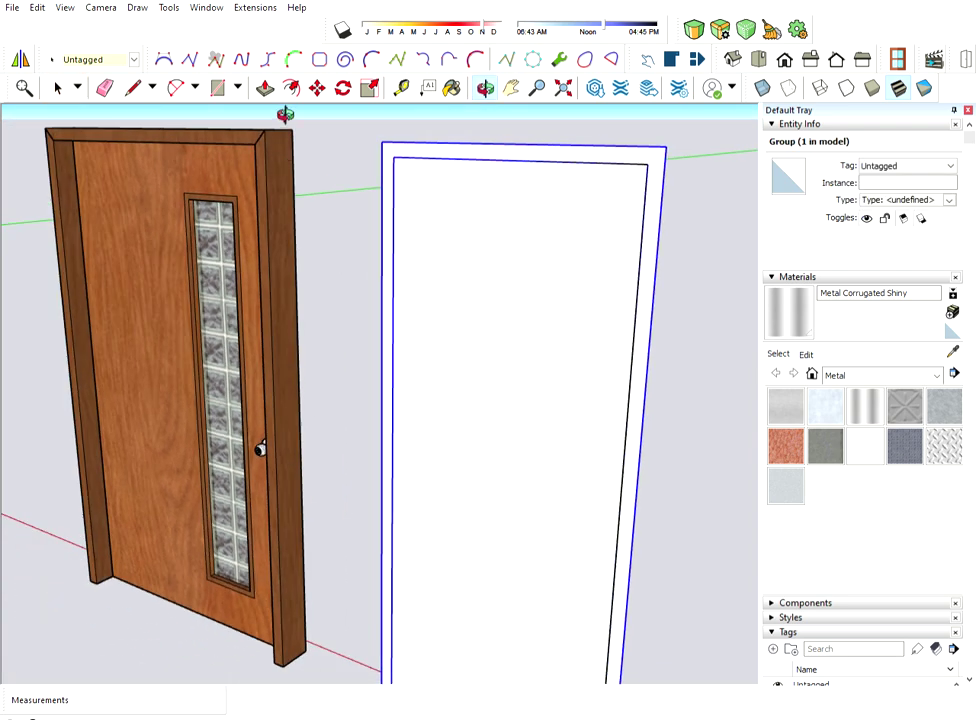
Step: Inside the group, push/pull the frame face out 6 inches deep
left_click(57, 87)
double_click(473, 203)
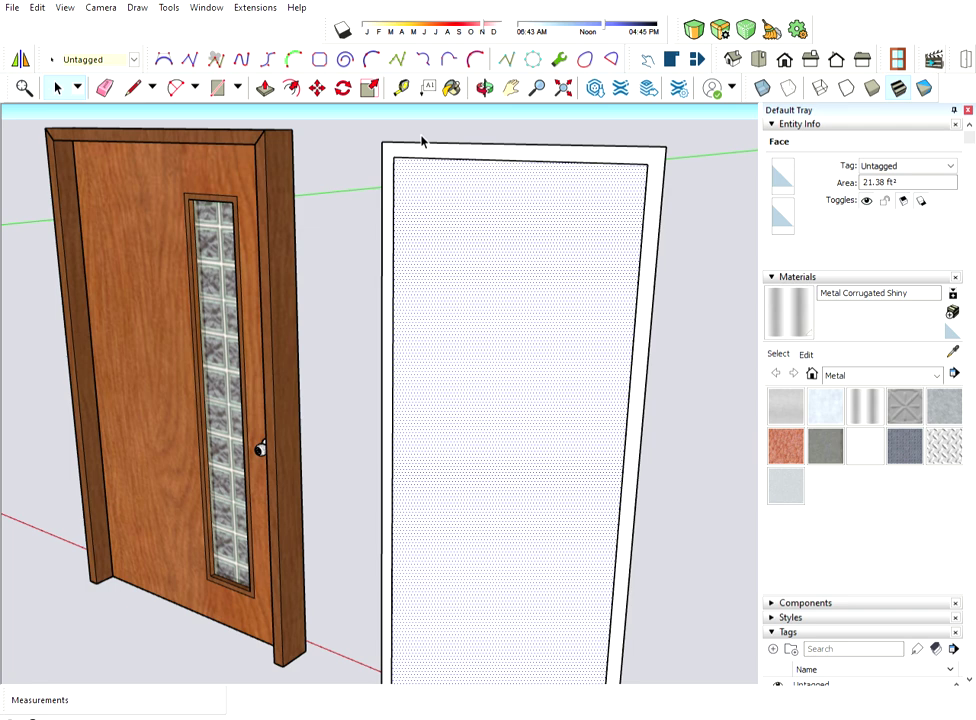
double_click(405, 147)
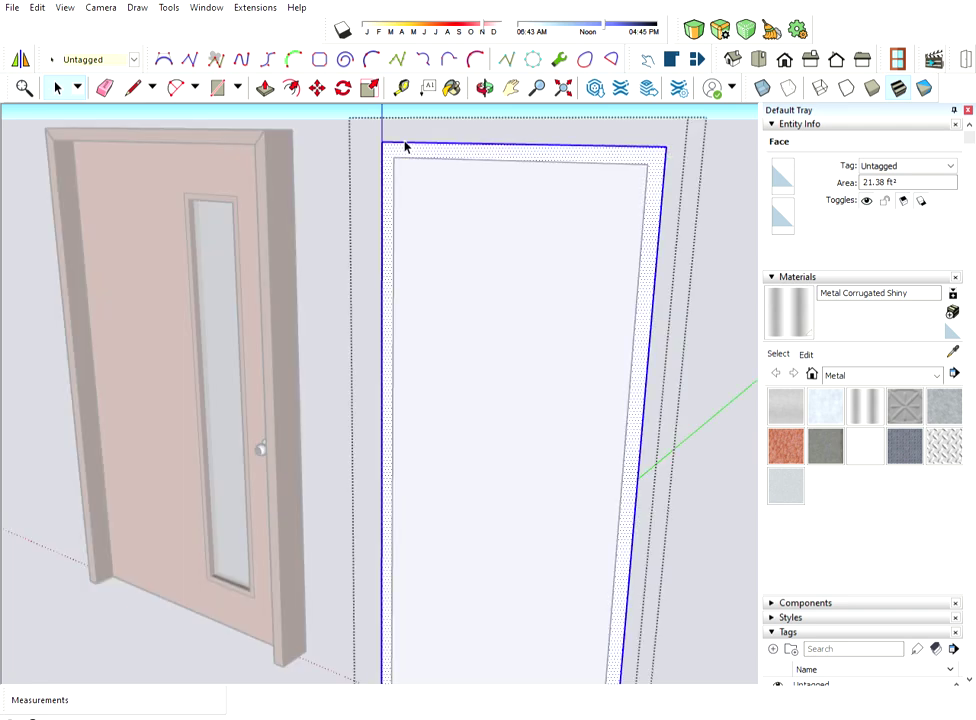
double_click(405, 147)
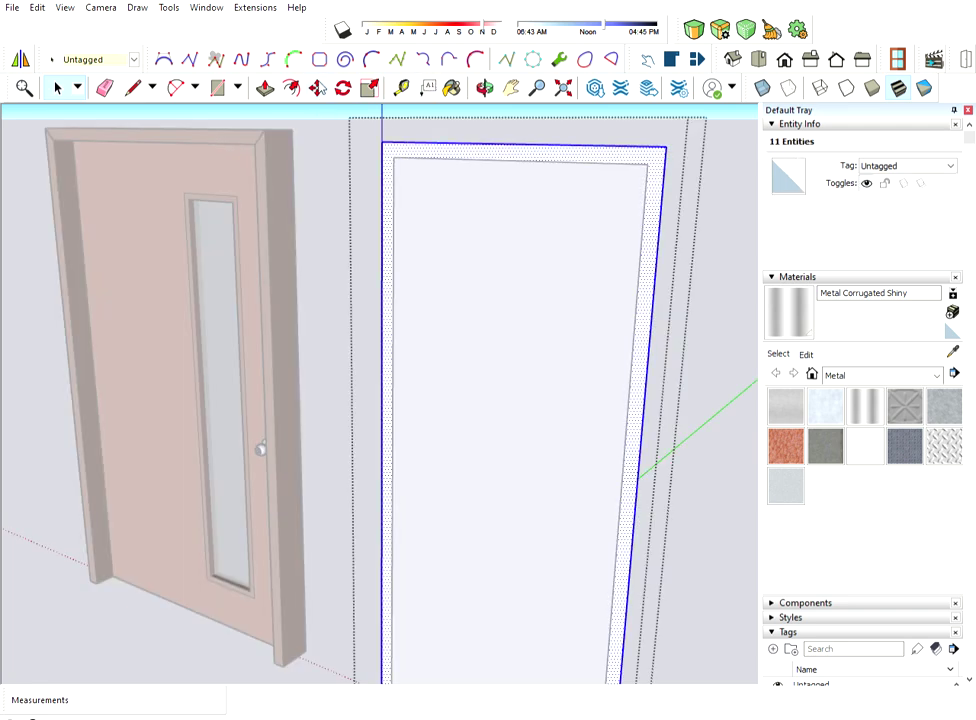
key("p")
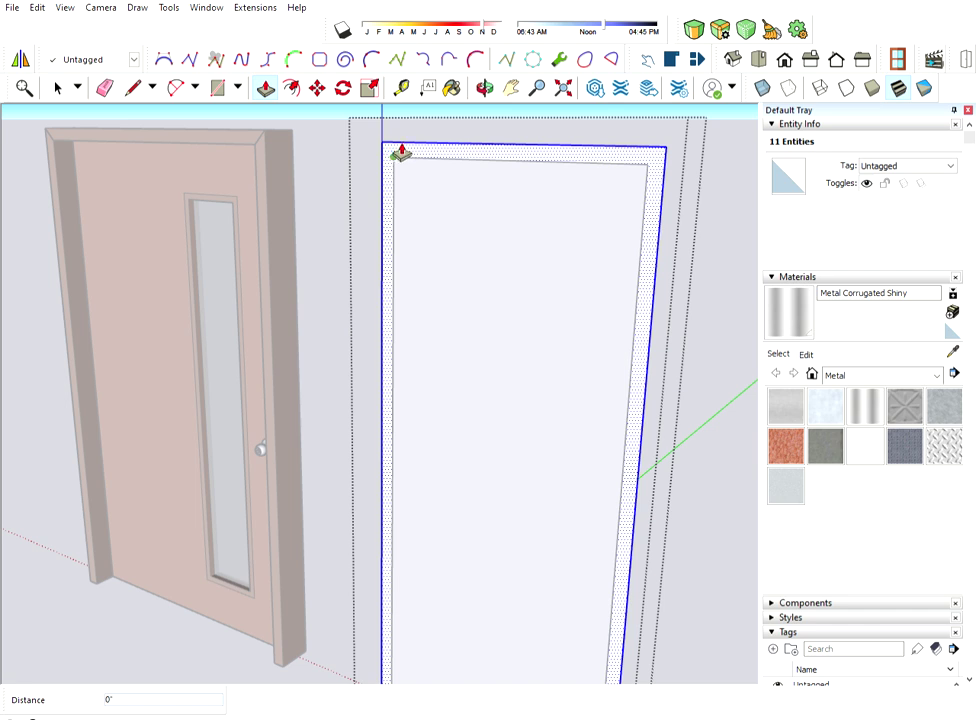
left_click_drag(405, 157, 376, 158)
type("6")
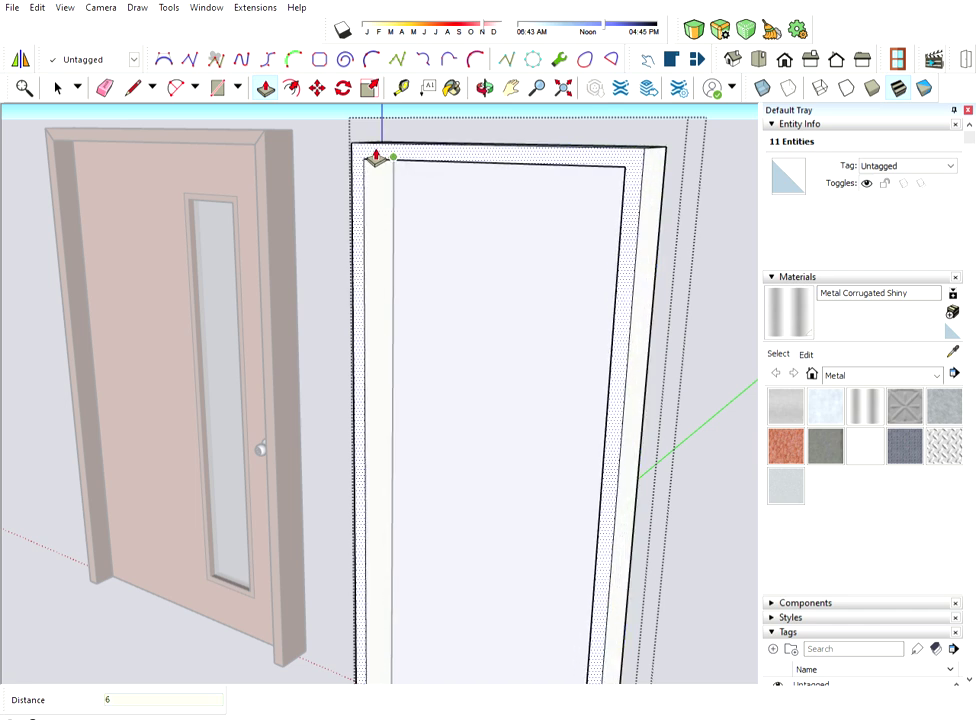
key("Return")
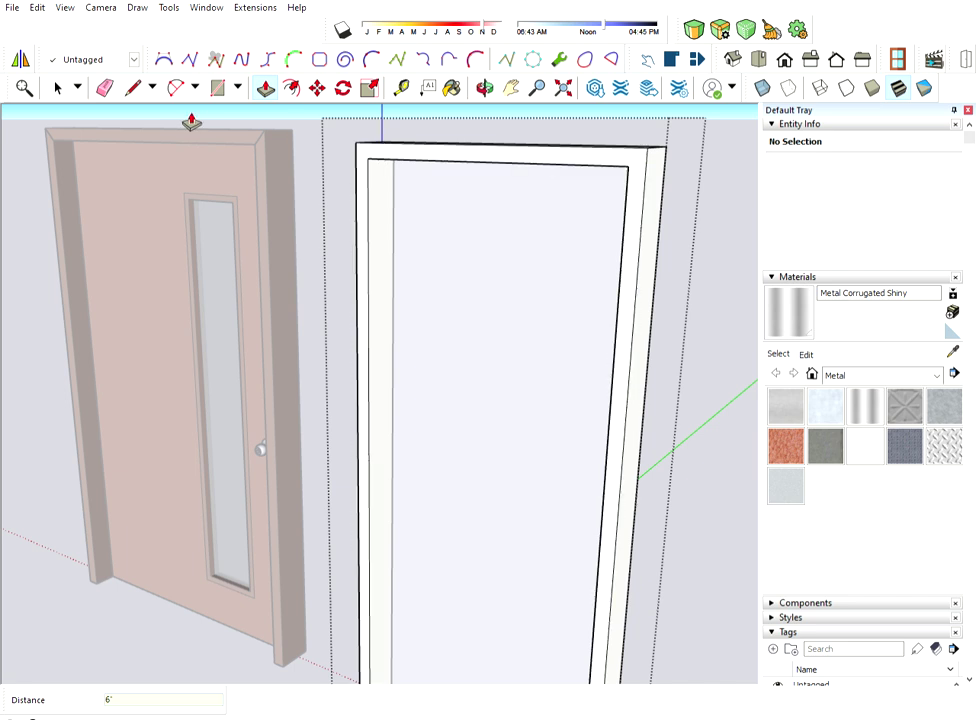
left_click(57, 88)
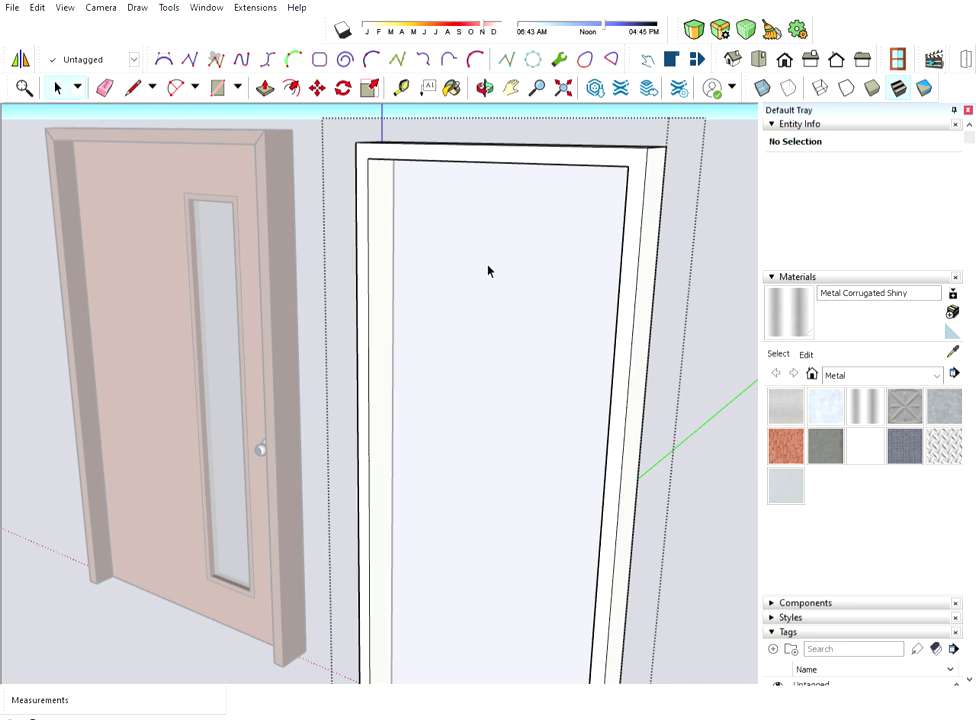
scroll(488, 270, "down", 3)
Step: Select the inner door panel and push it 2 inches back into the frame
left_click(540, 289)
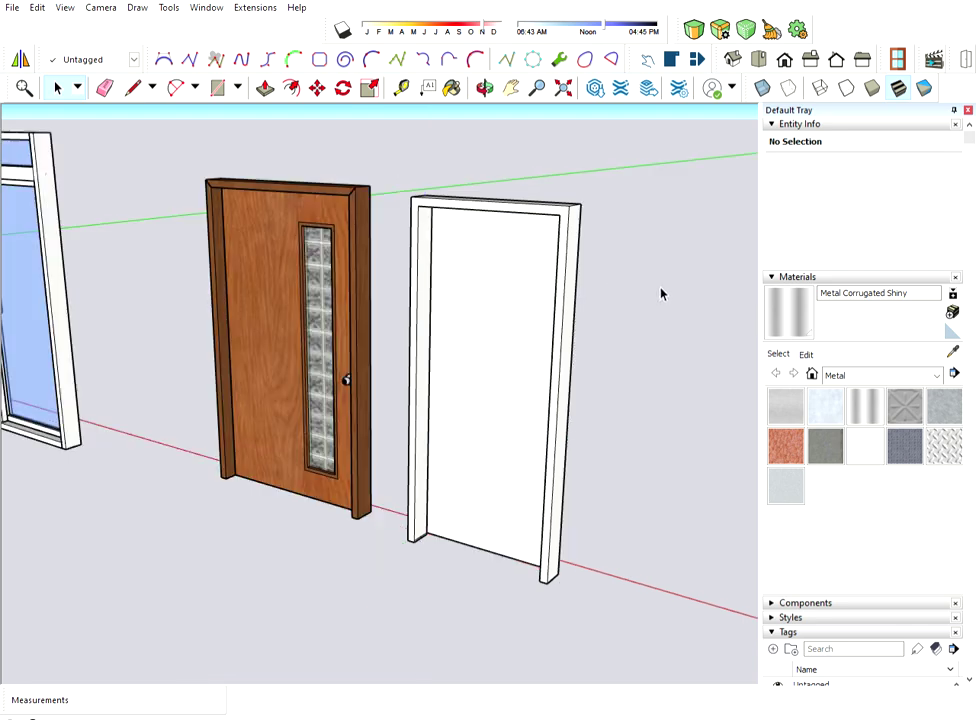
left_click(465, 288)
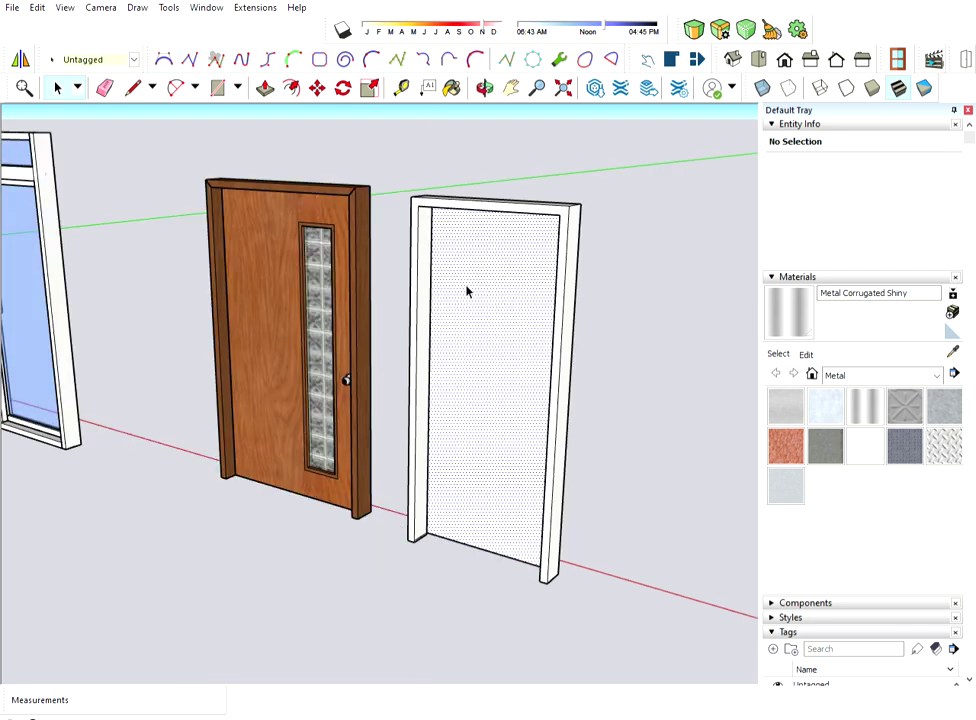
scroll(446, 236, "up", 2)
scroll(446, 236, "up", 2)
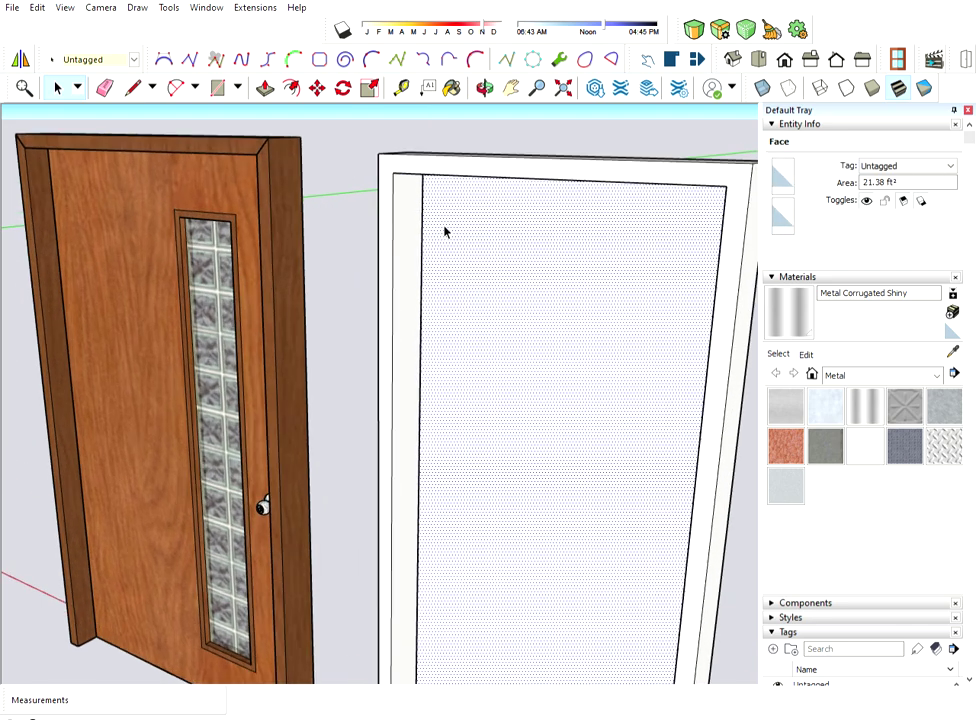
left_click(265, 87)
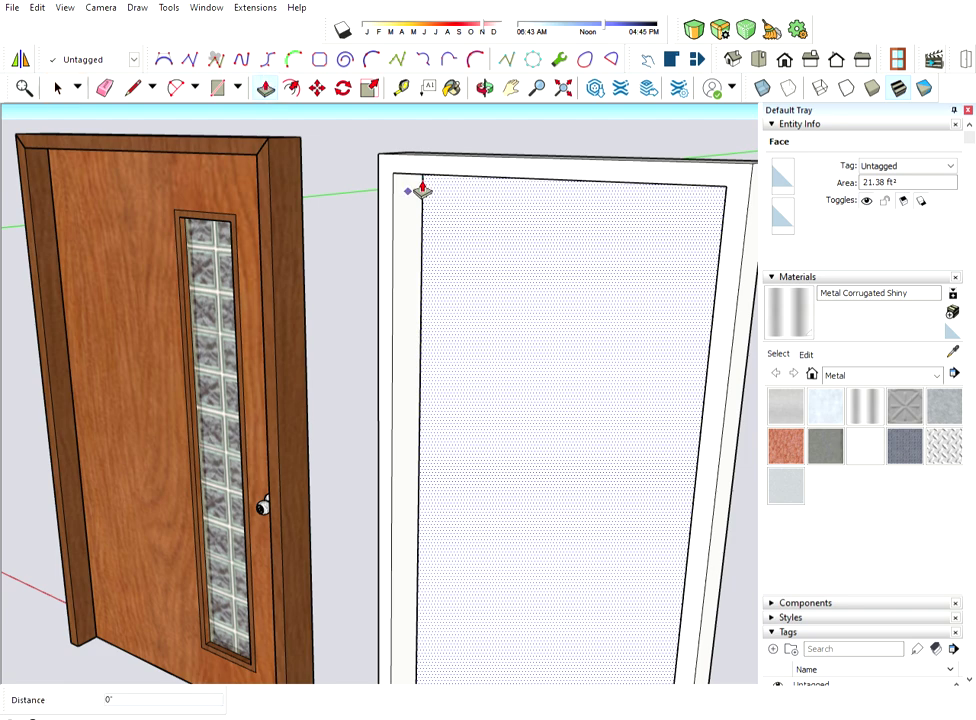
left_click_drag(430, 183, 424, 188)
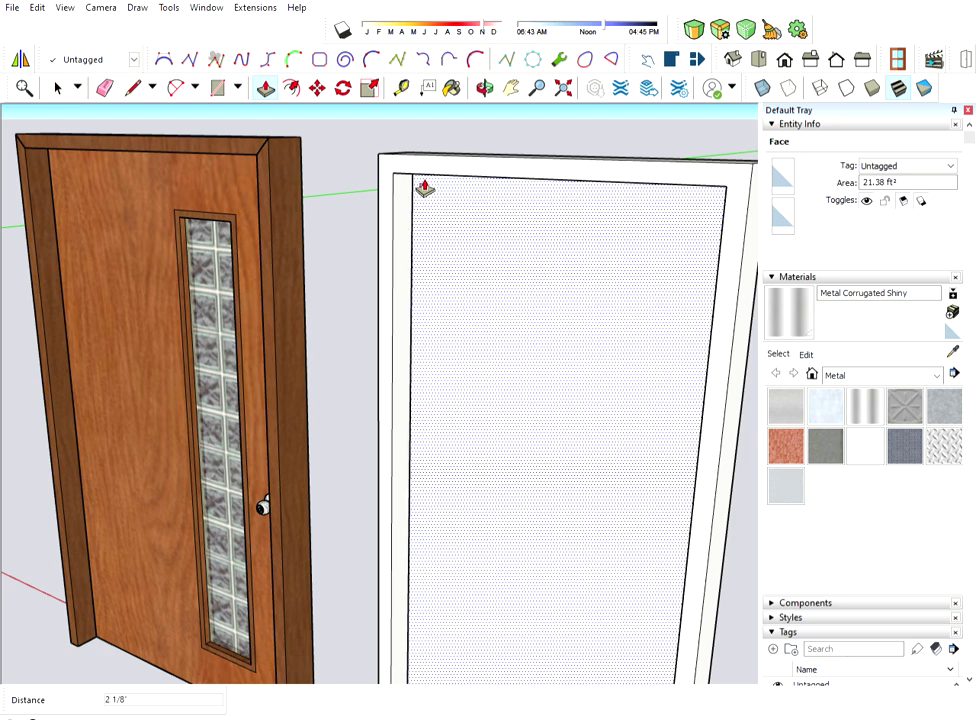
type("'")
key("Return")
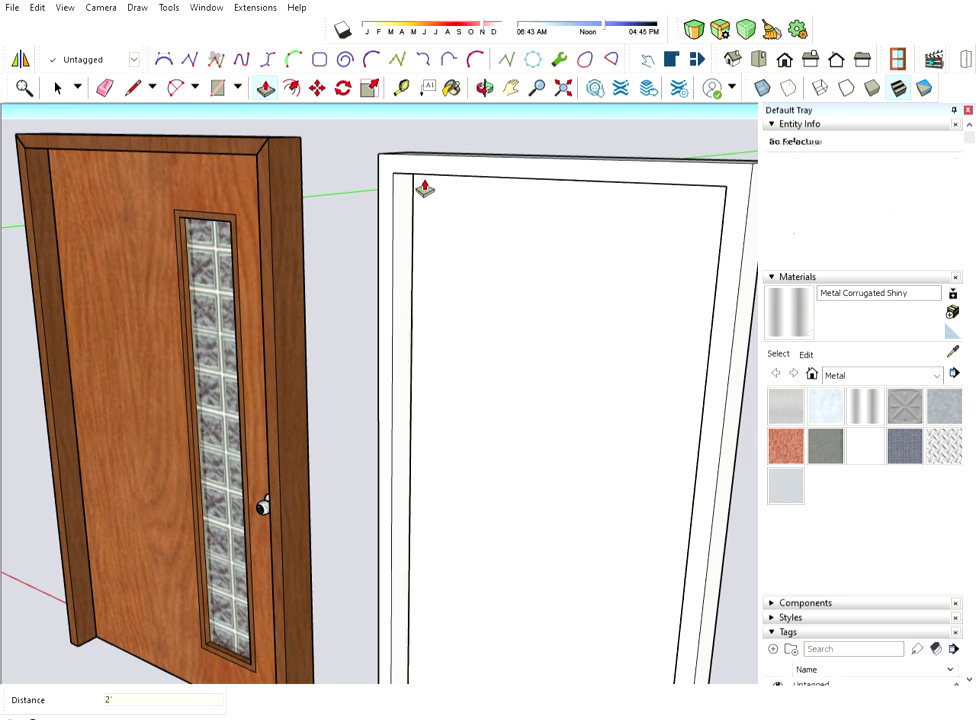
scroll(424, 188, "down", 3)
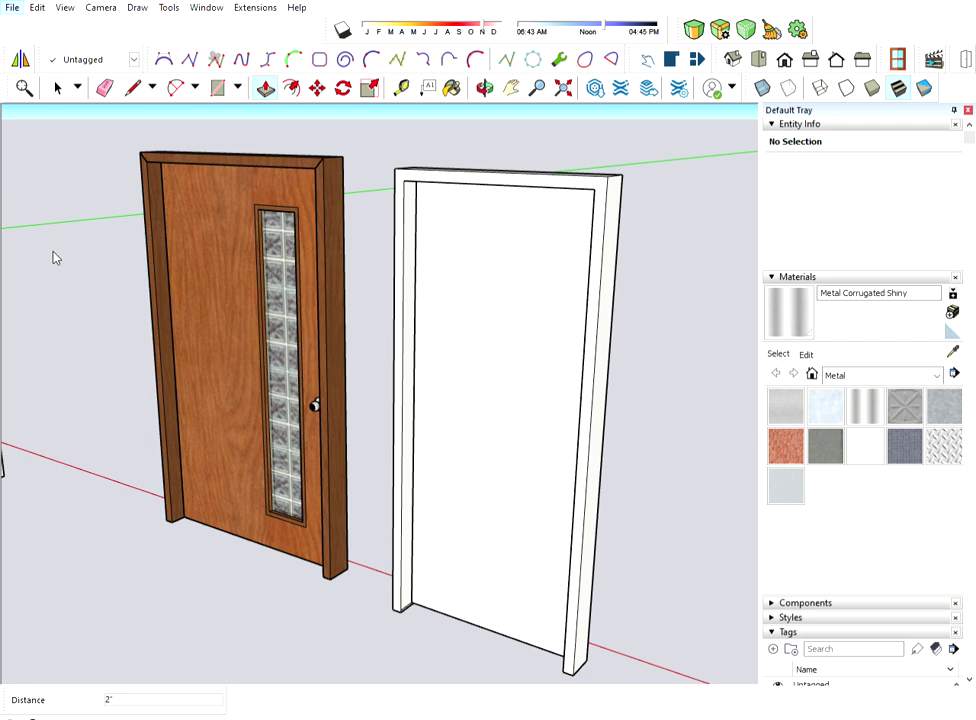
Step: Bring the lever handle component into the model and drop it right of the white door frame
key("h")
key("space")
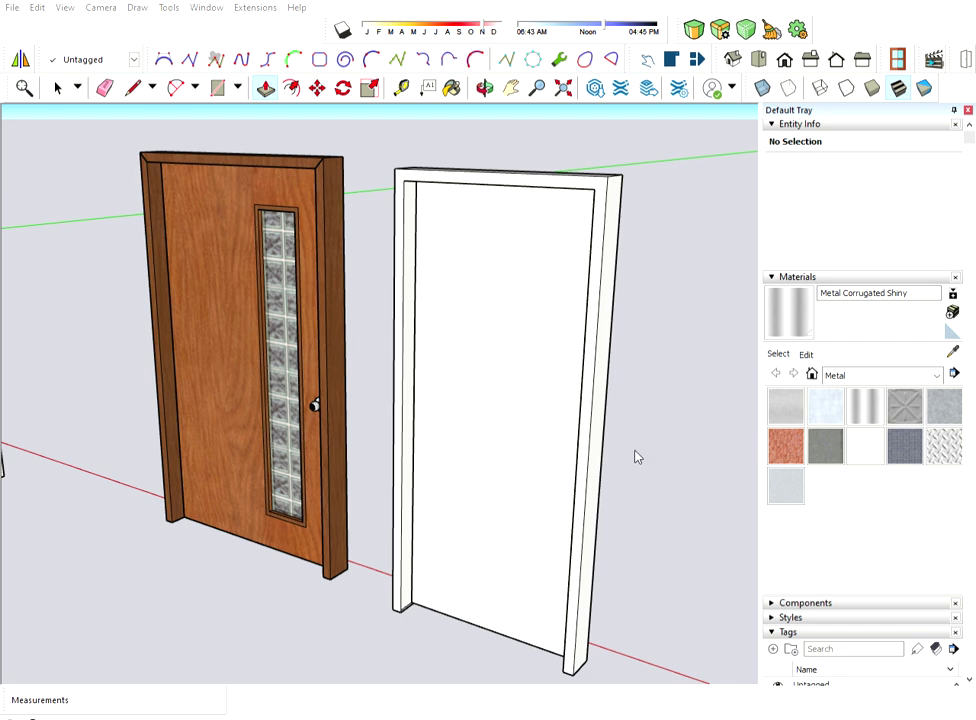
key("t")
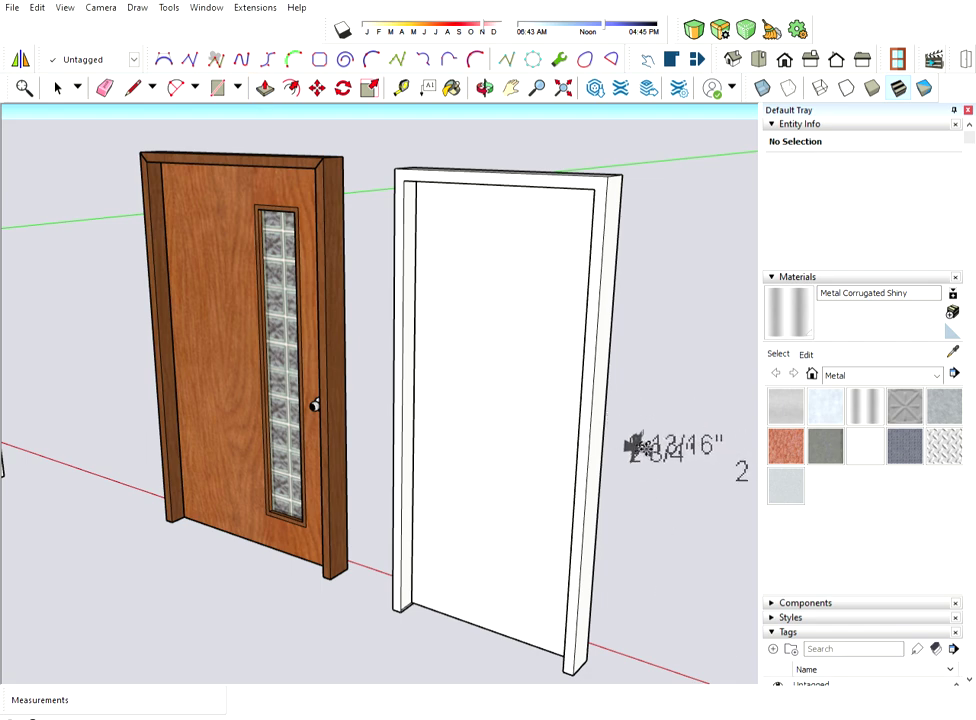
Step: Zoom in on the placed lever handle and open the component for editing
key("m")
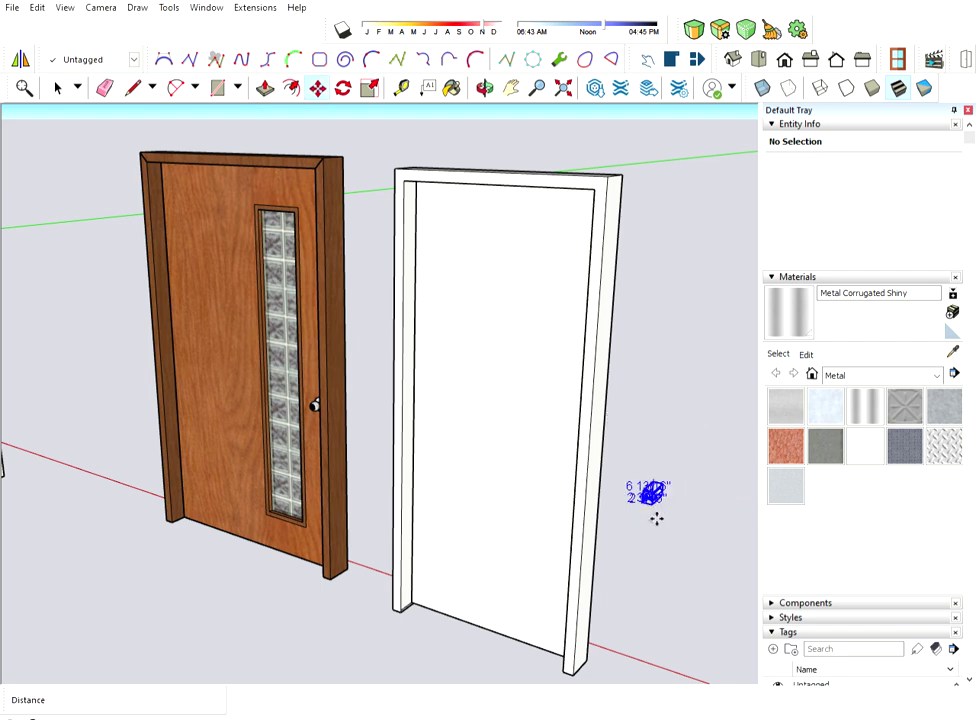
scroll(660, 500, "up", 3)
scroll(678, 488, "up", 3)
scroll(678, 488, "up", 2)
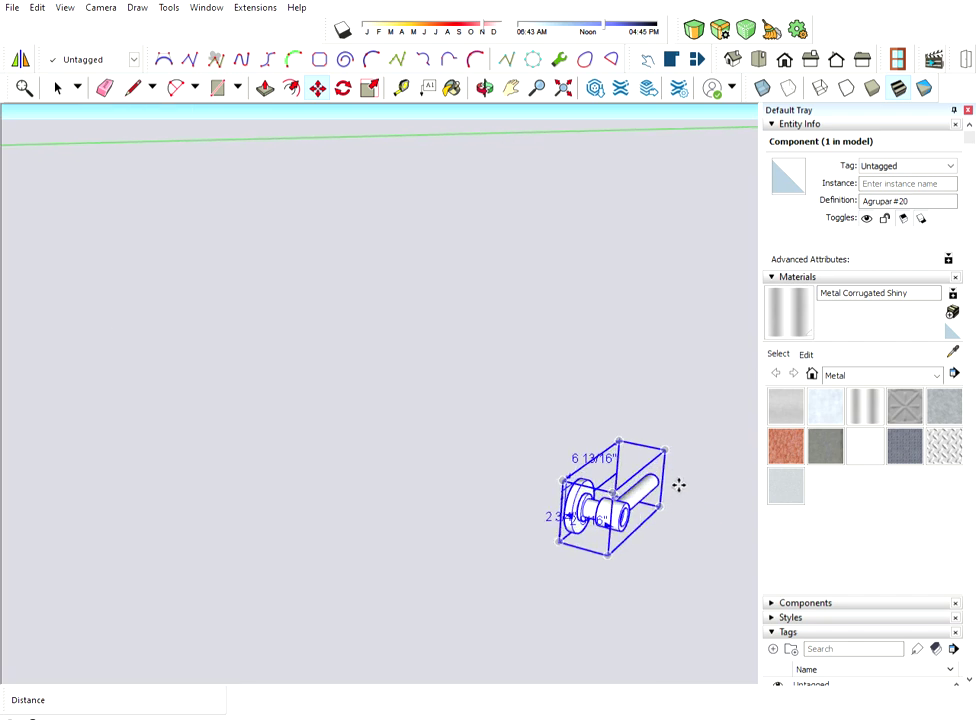
scroll(670, 488, "up", 2)
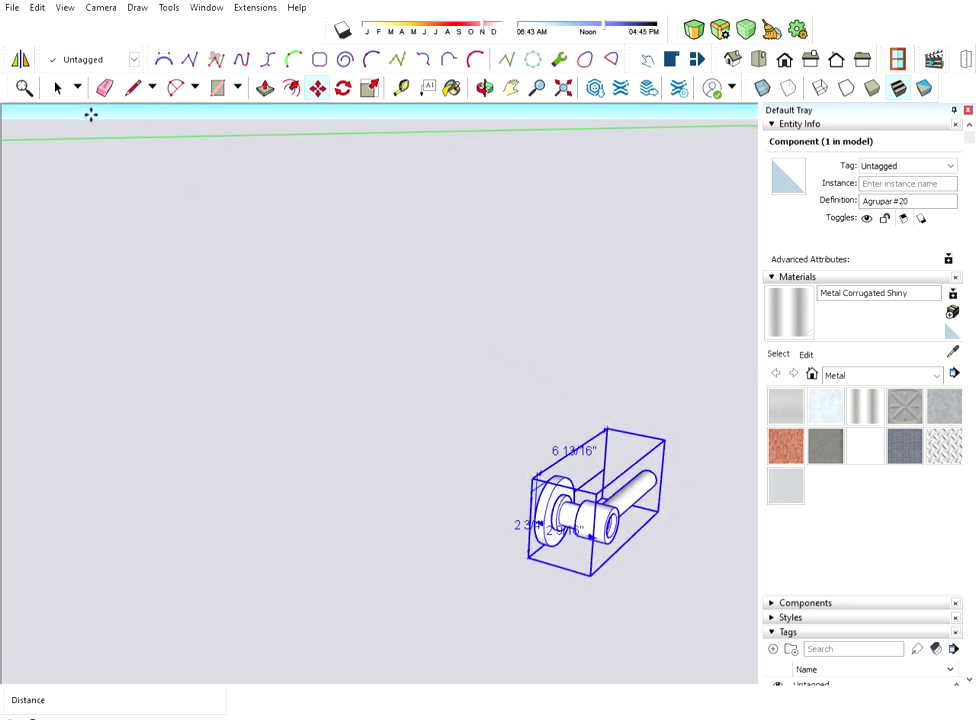
left_click(57, 88)
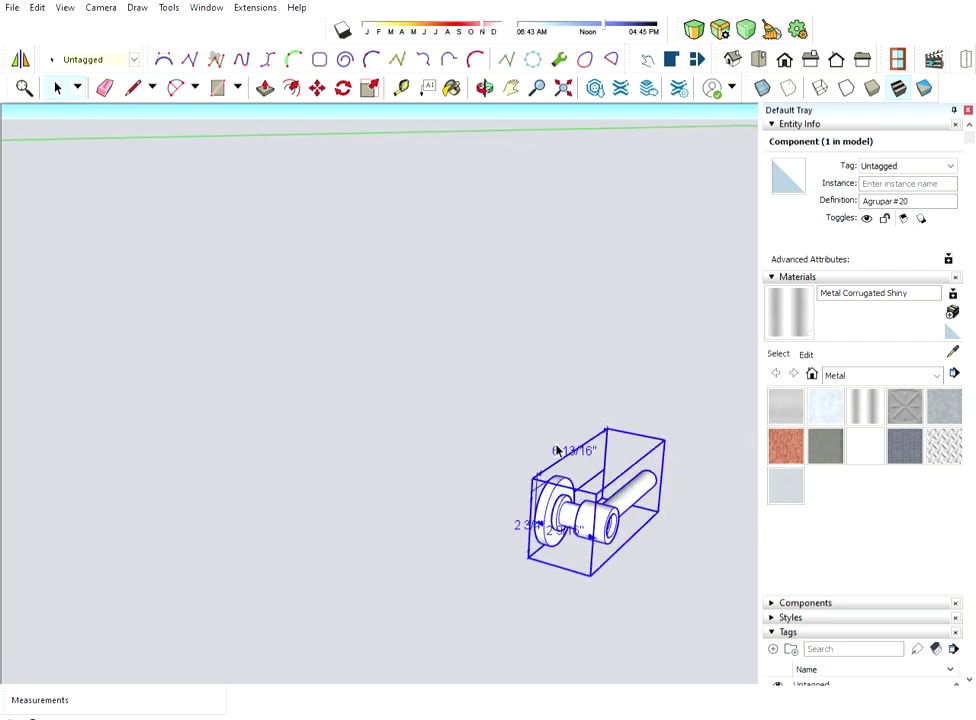
left_click(590, 375)
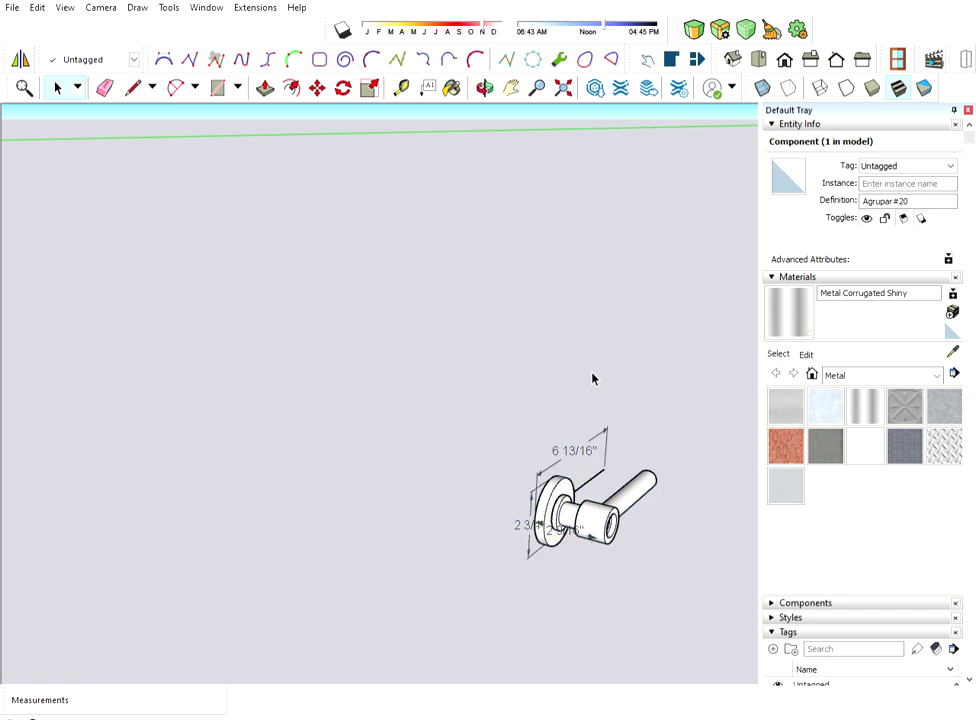
left_click(590, 440)
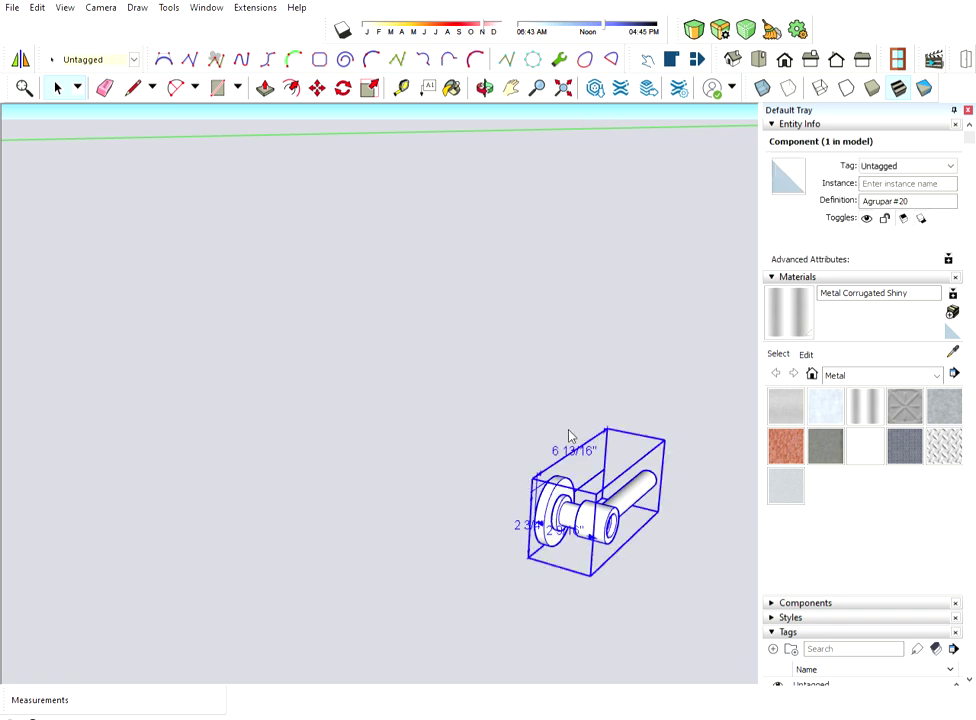
double_click(570, 436)
Step: Delete the 6 13/16" dimension and the small dimension near the origin from the handle
left_click(575, 441)
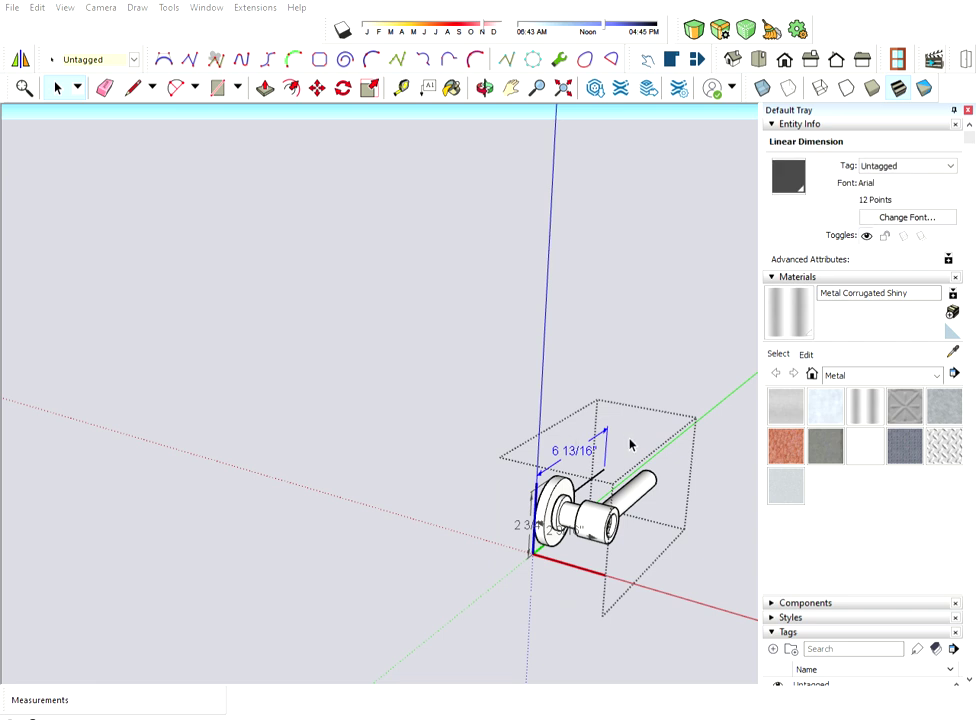
left_click(616, 432)
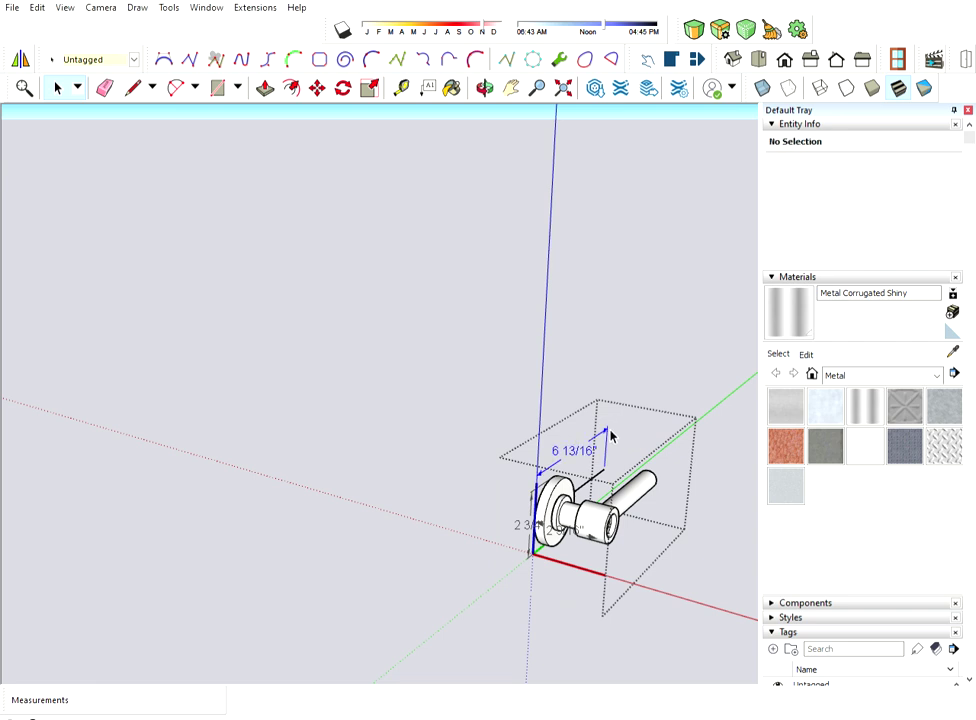
left_click(612, 436)
key("Delete")
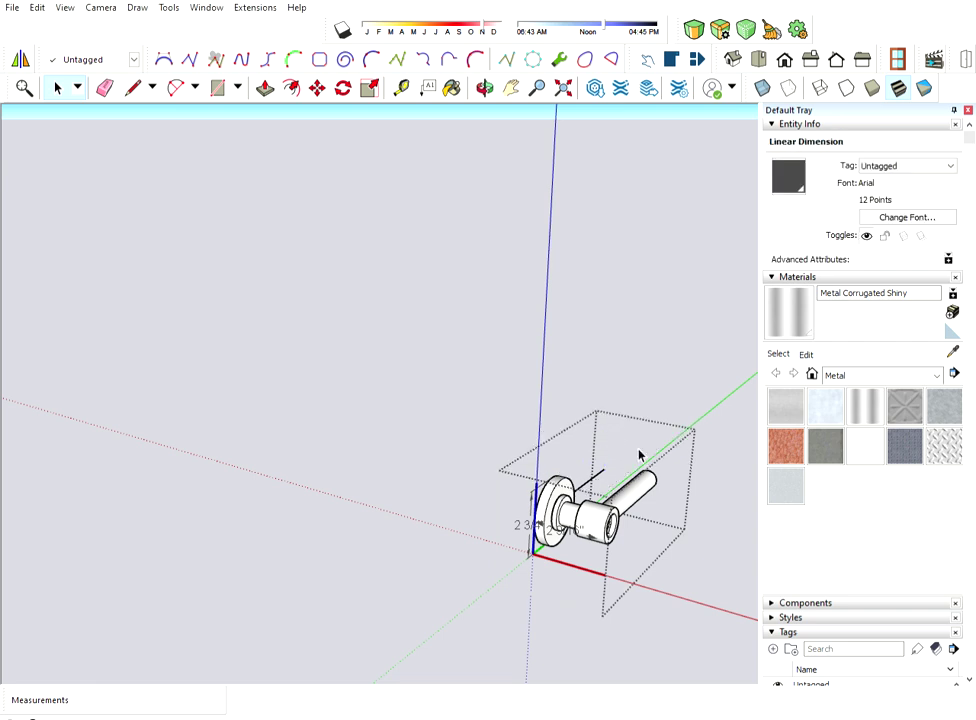
left_click(519, 523)
key("Delete")
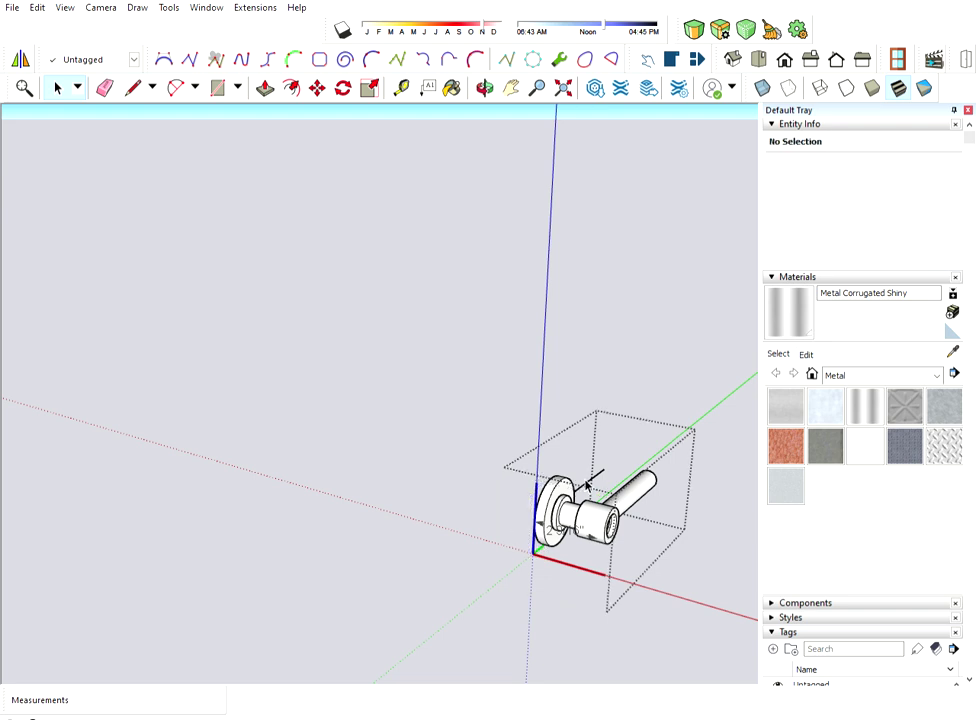
Step: Close and reopen the handle component to pick out its remaining dimension label
left_click(595, 478)
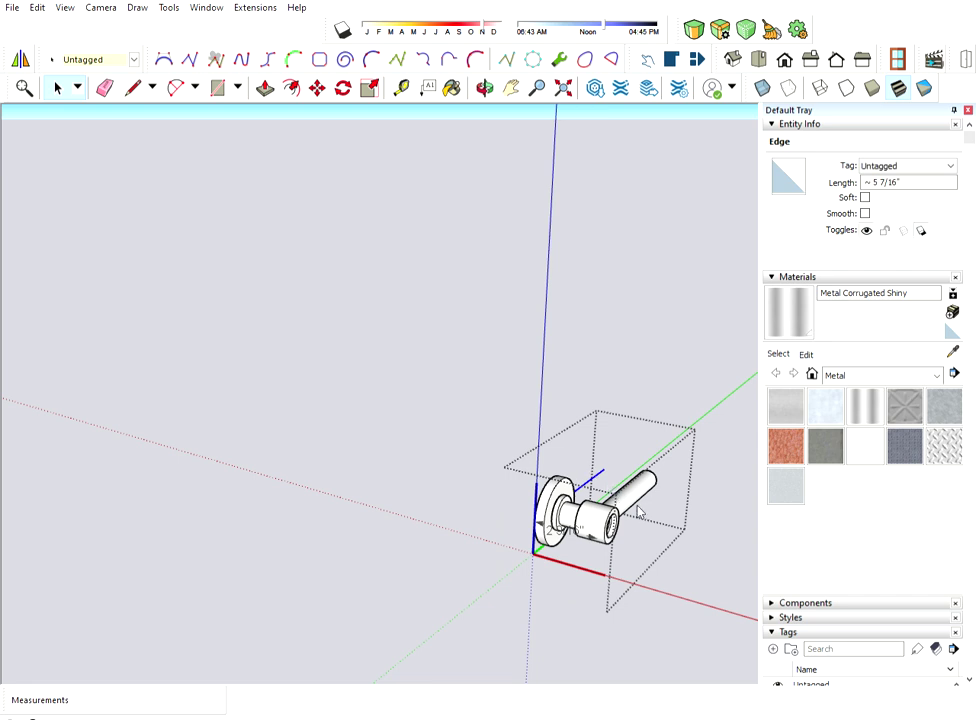
key("Escape")
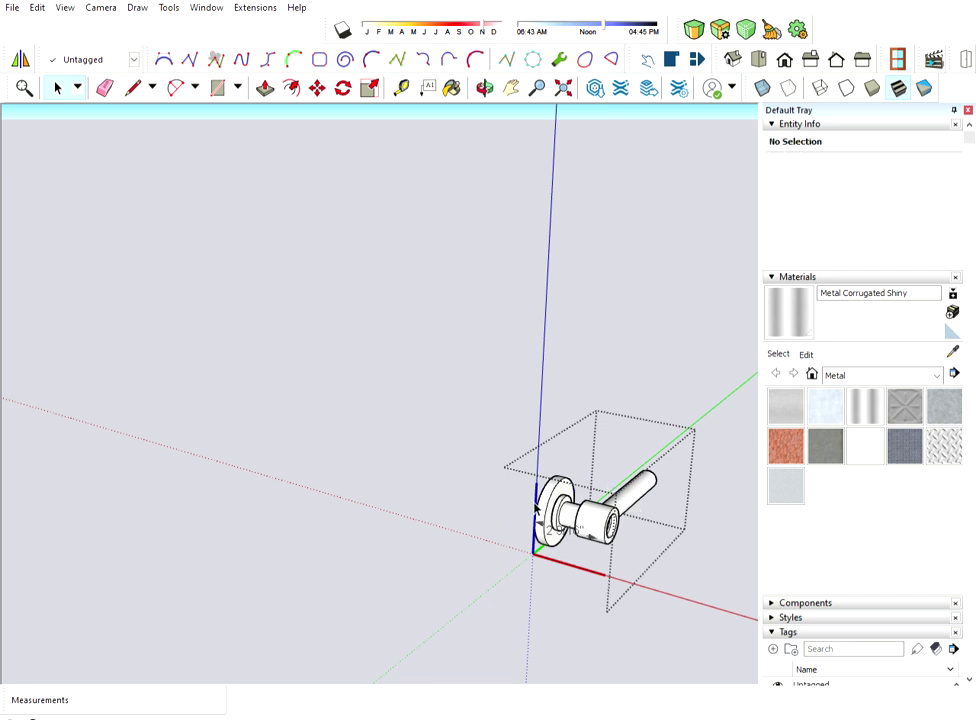
middle_click_drag(548, 498, 544, 497)
left_click(541, 497)
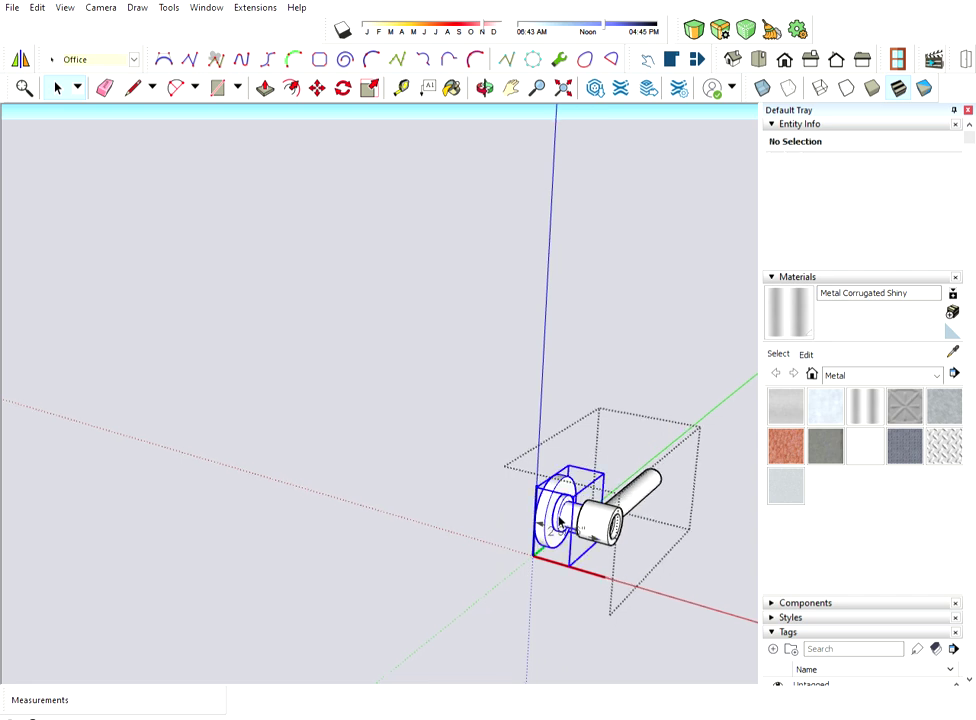
left_click(557, 530)
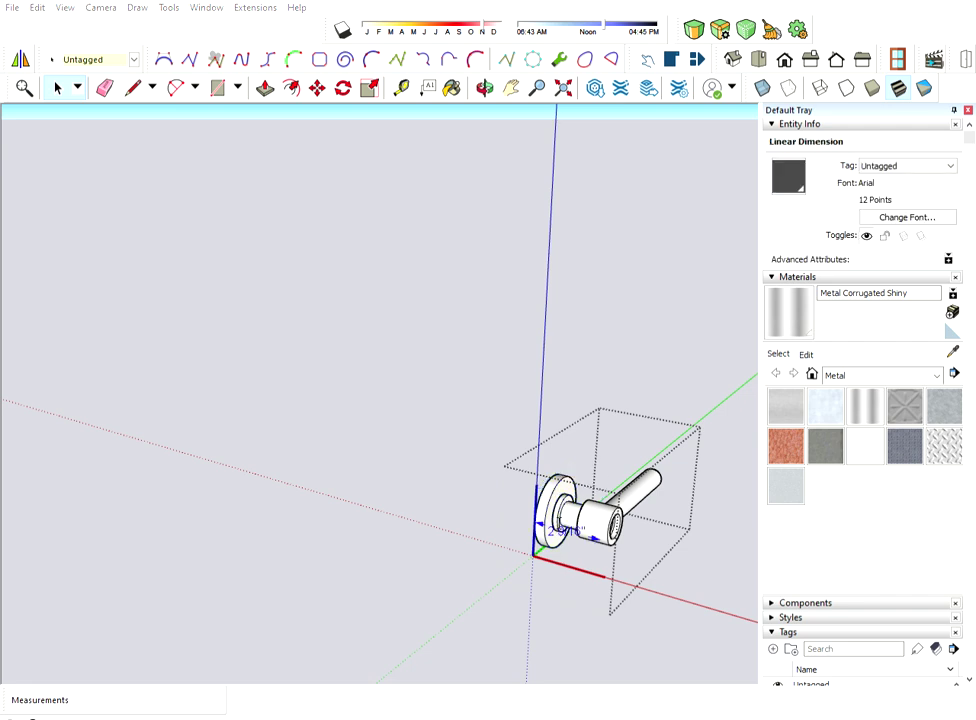
left_click(492, 353)
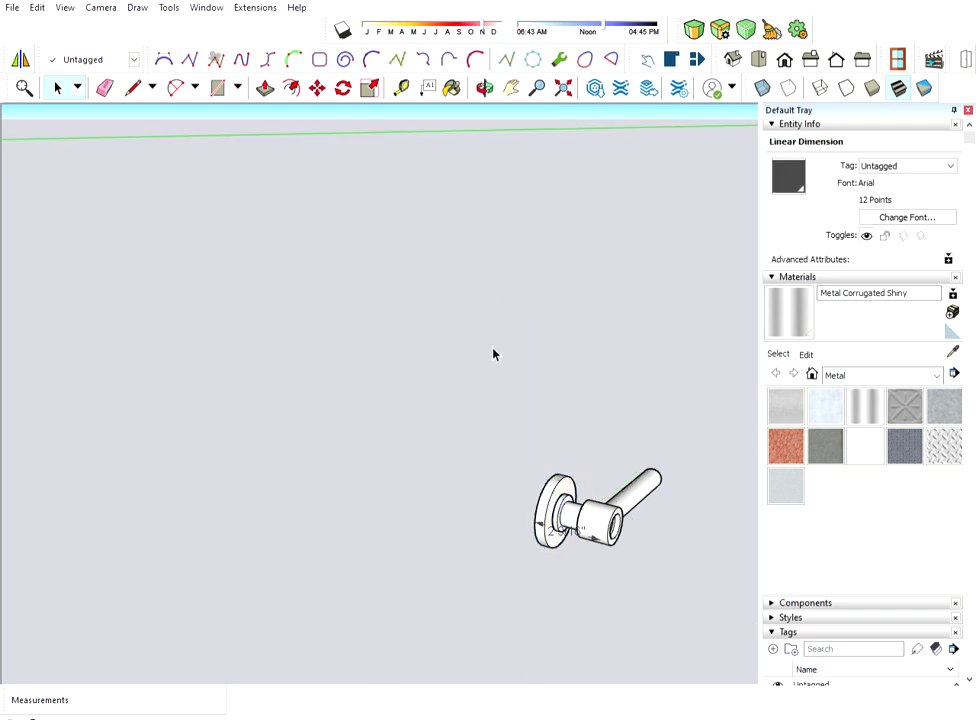
left_click(557, 529)
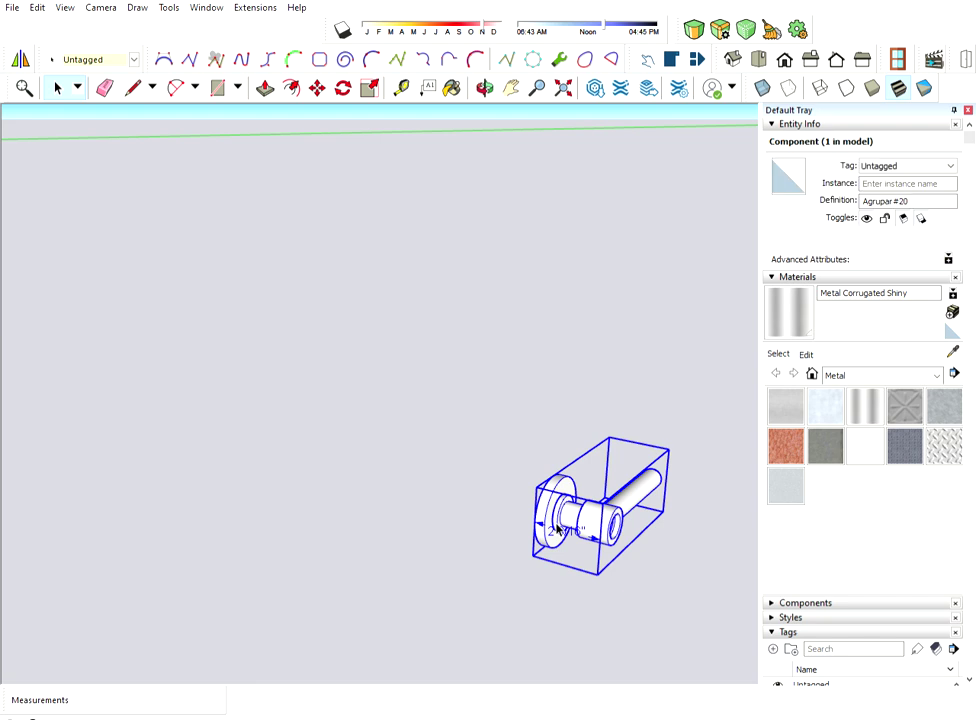
double_click(557, 530)
left_click(557, 530)
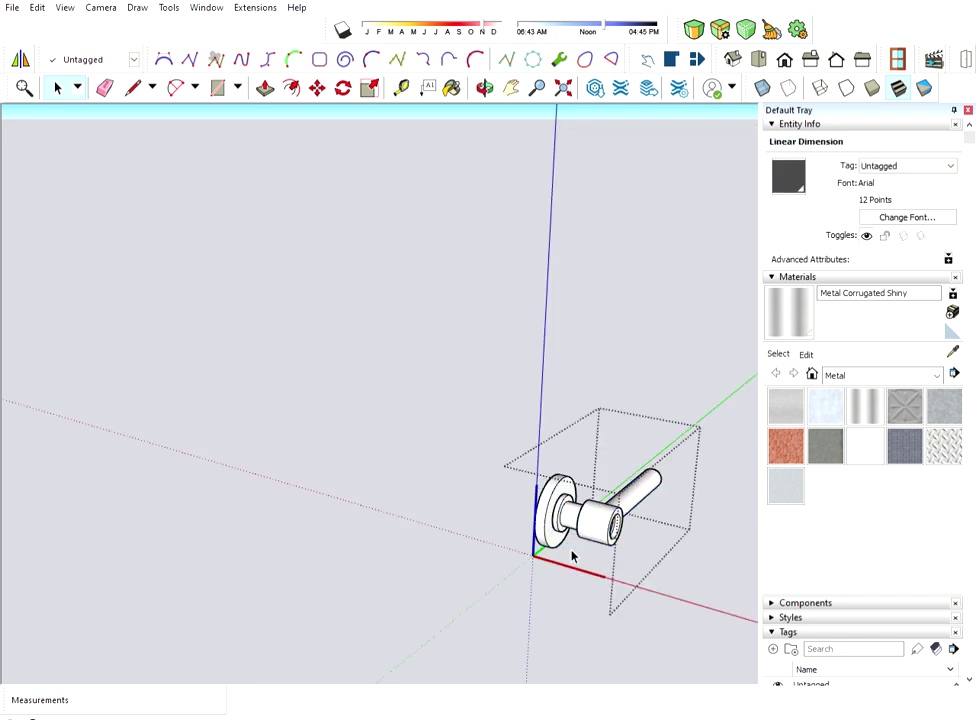
left_click(573, 527)
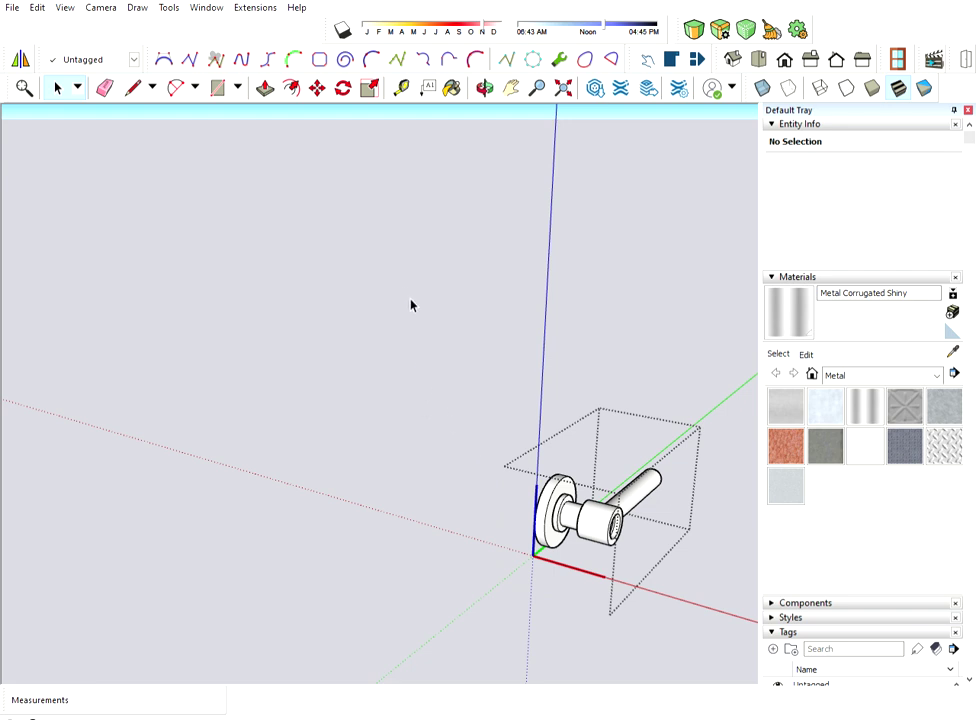
Step: Select the whole lever handle and rotate it 90° about a centre point on the handle
scroll(440, 250, "down", 2)
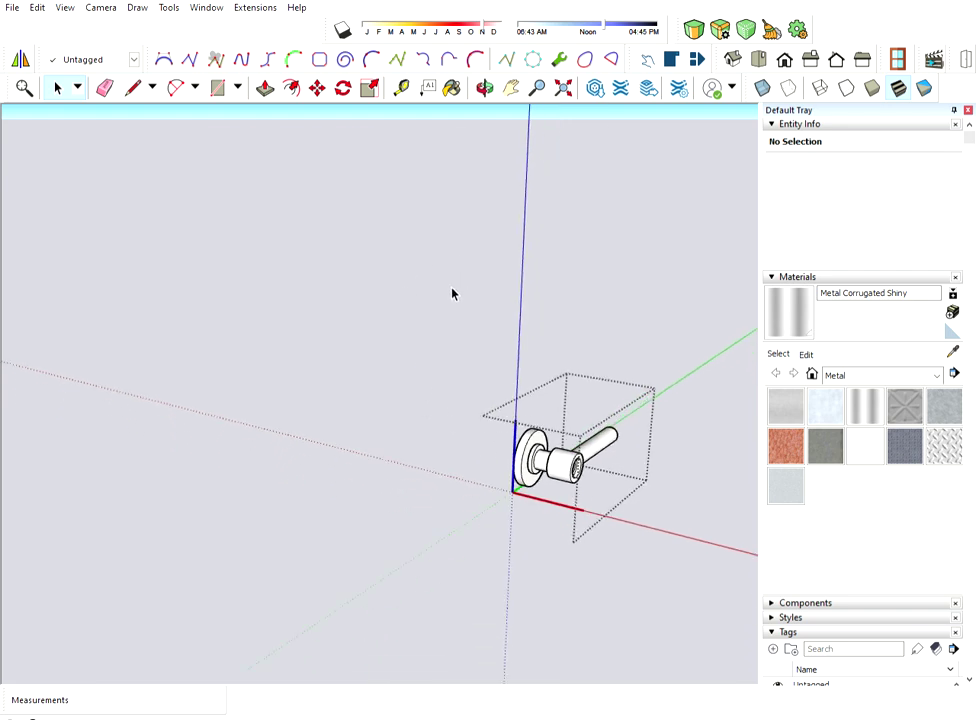
left_click(588, 452)
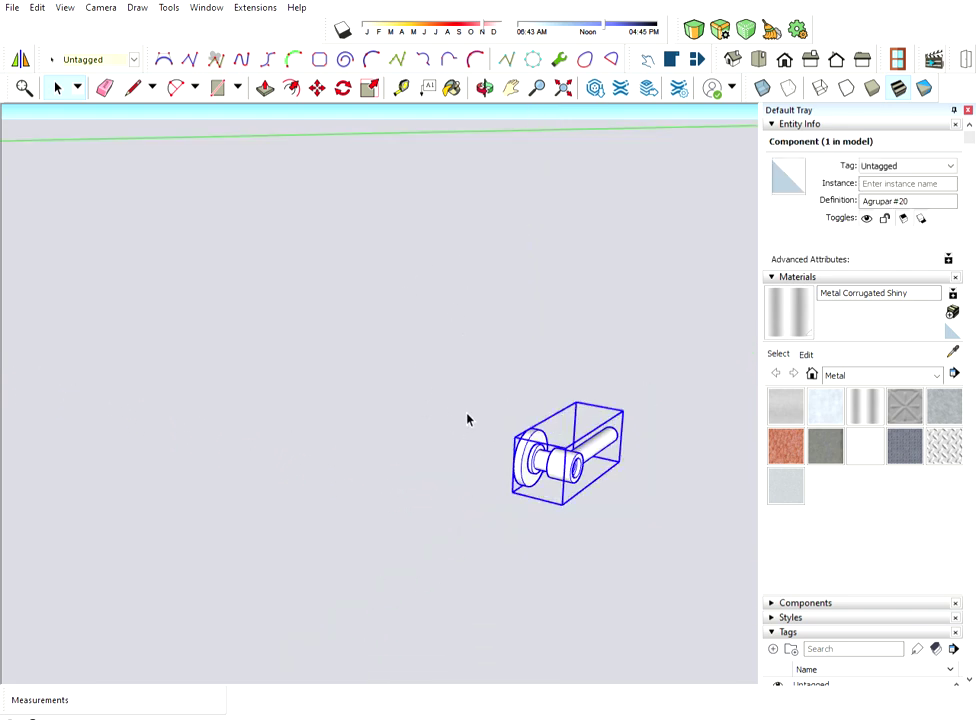
scroll(490, 400, "down", 2)
scroll(530, 382, "down", 2)
scroll(546, 382, "down", 2)
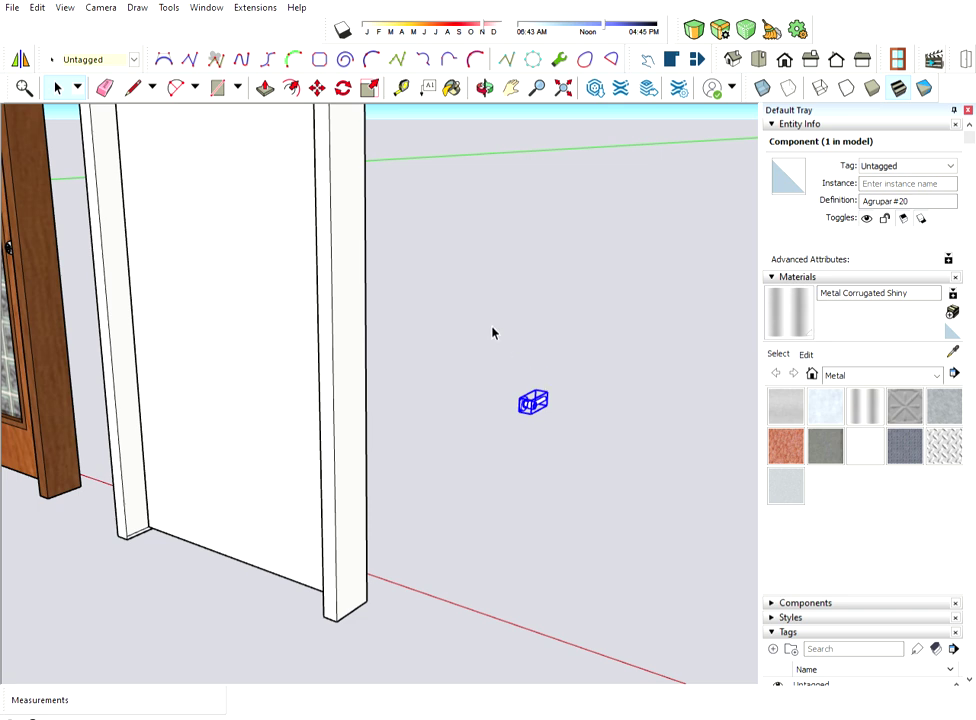
left_click(343, 88)
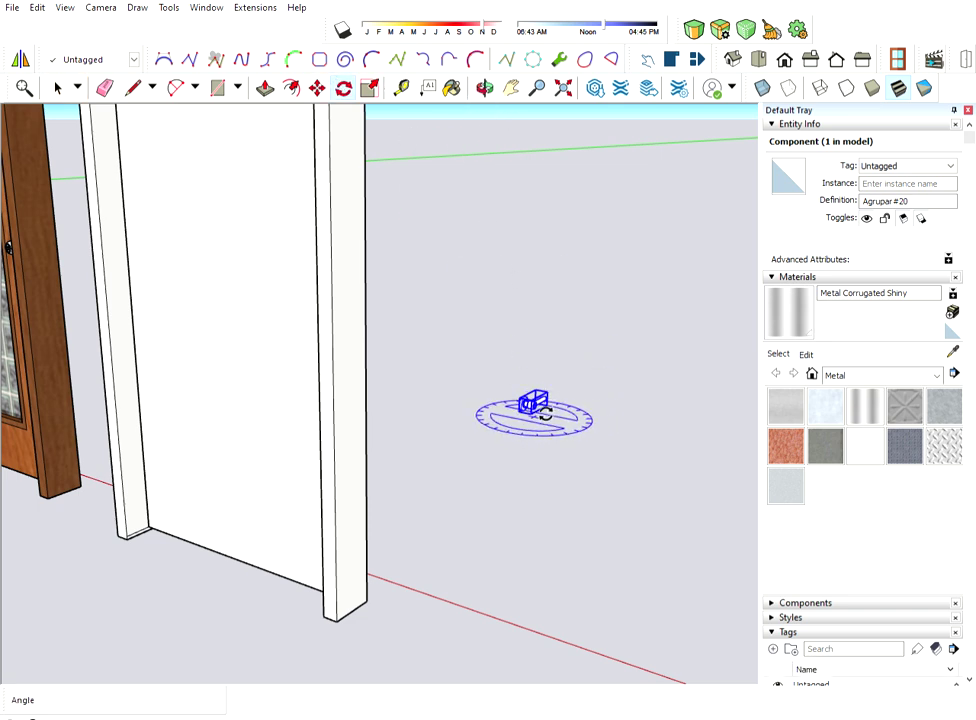
left_click(534, 414)
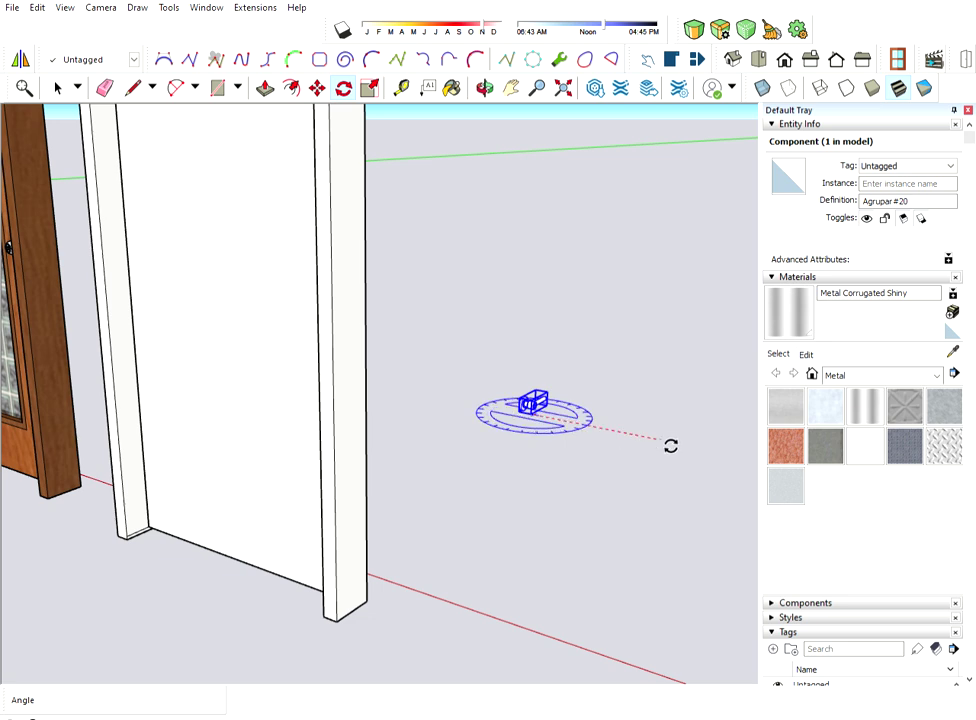
left_click(667, 441)
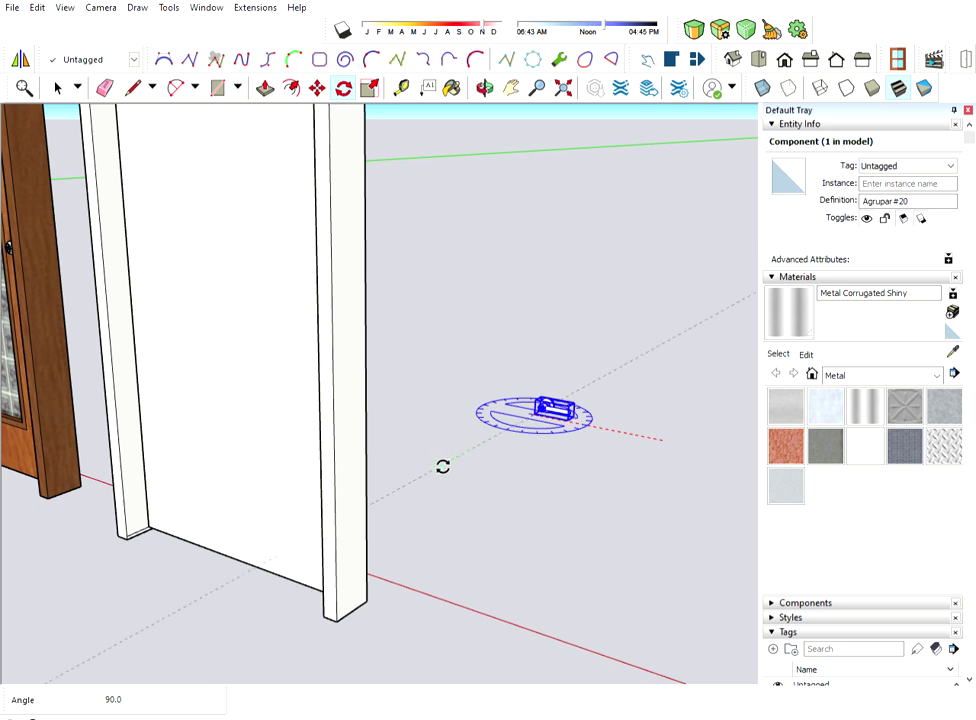
left_click(443, 467)
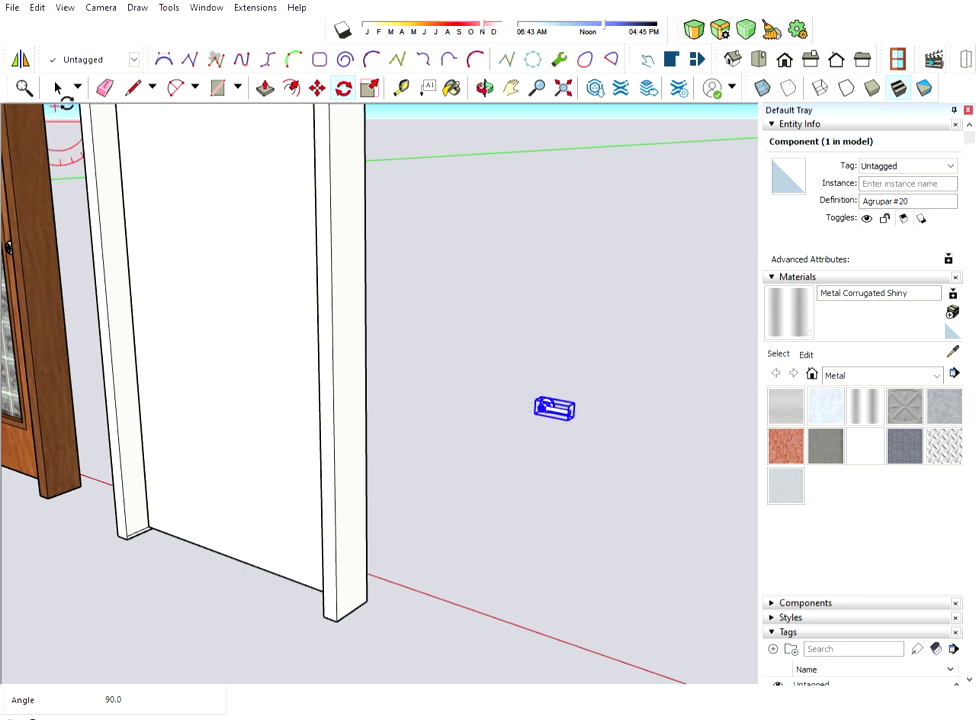
left_click(57, 87)
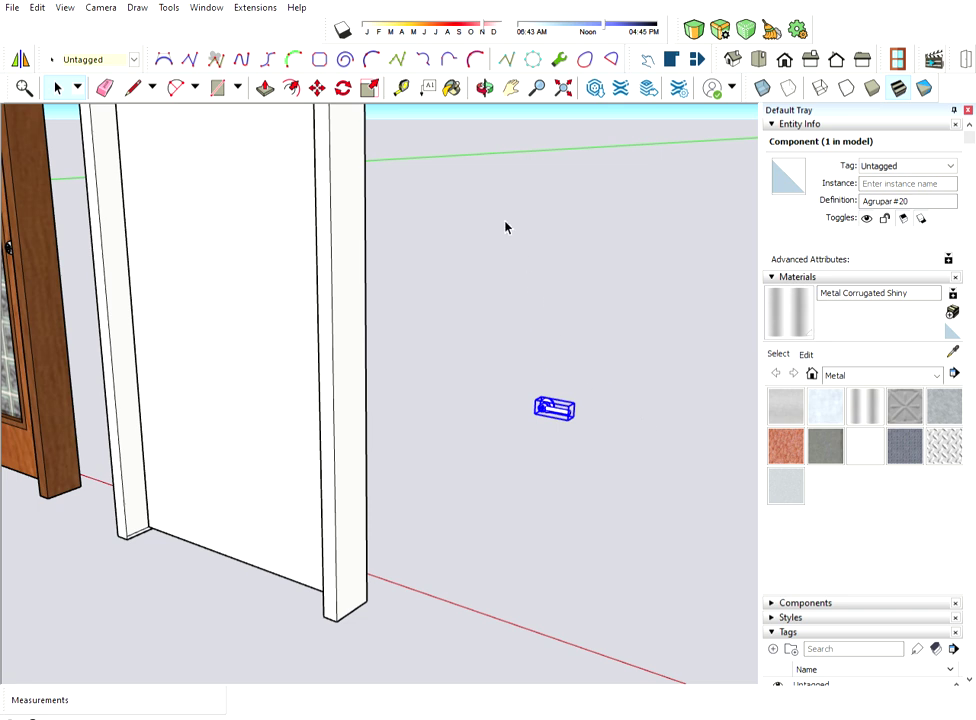
Step: Start the Rotate tool again for a second turn of the handle
left_click(343, 88)
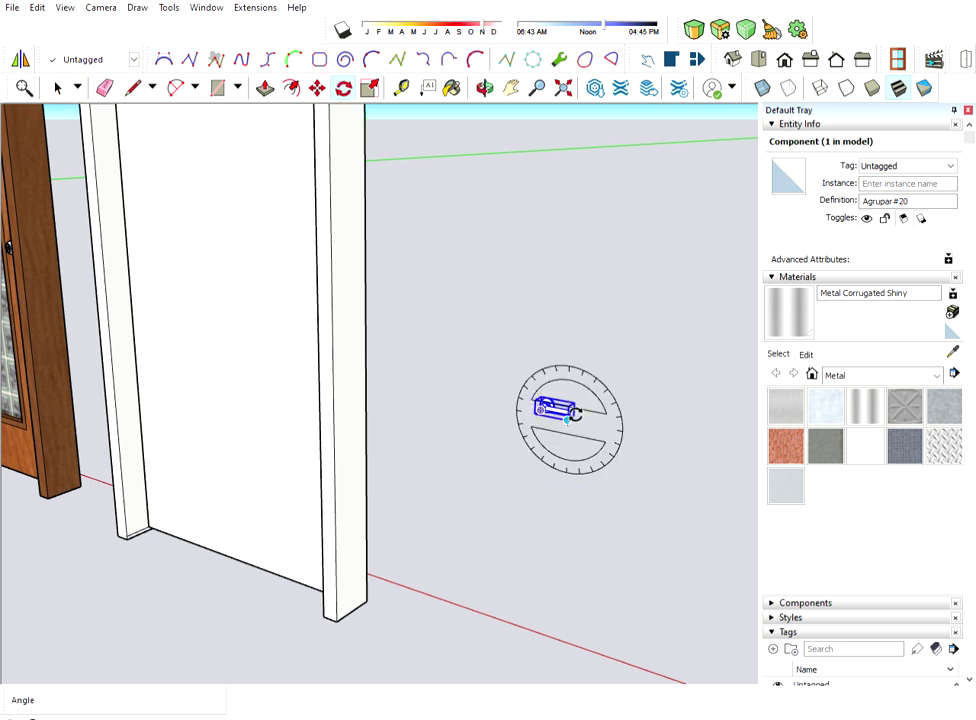